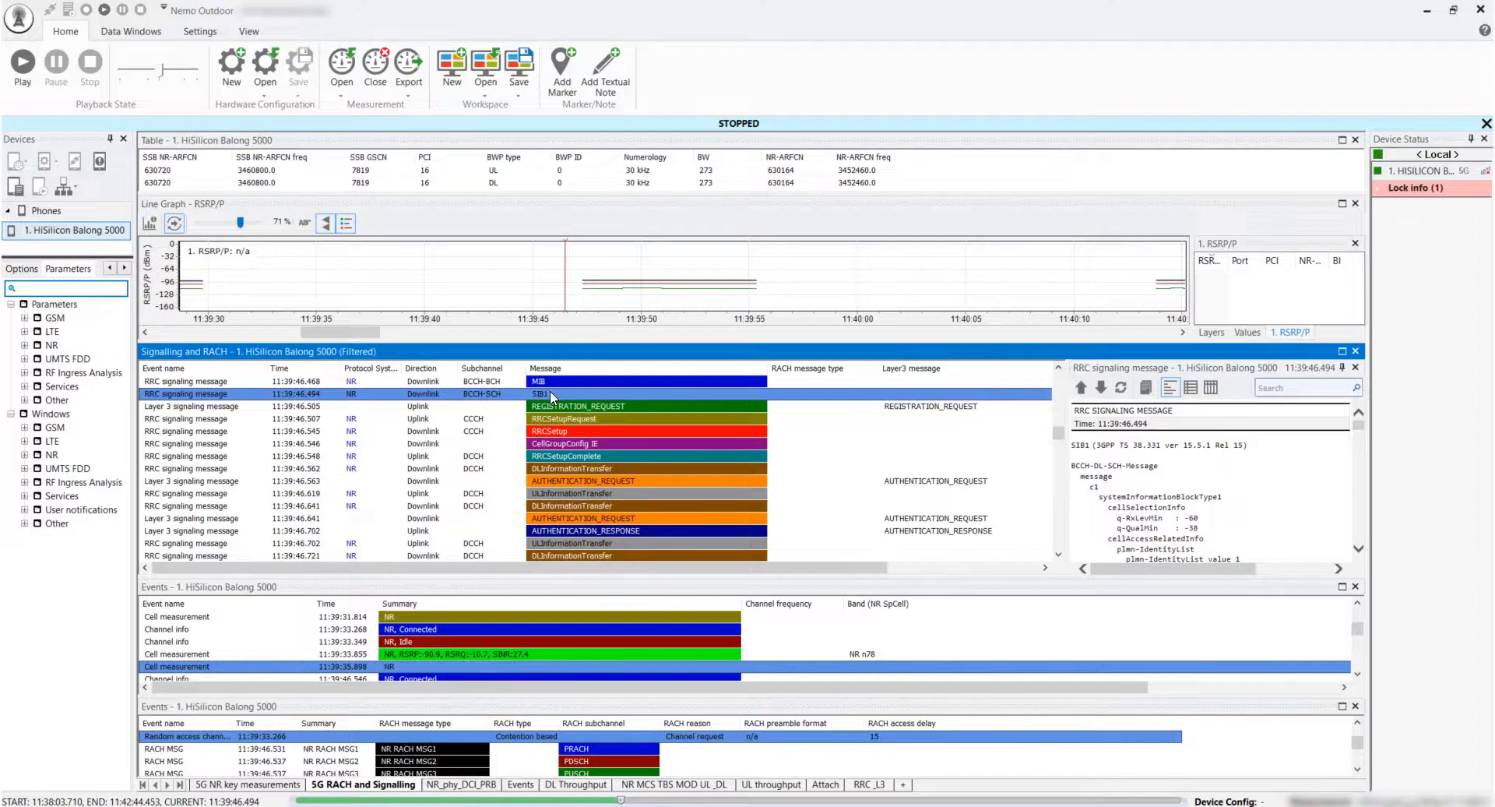
Inspect the REGISTRATION_REQUEST and RRCSetupRequest messages, then go back to the first MIB row.
scroll(1199, 506, "down", 2)
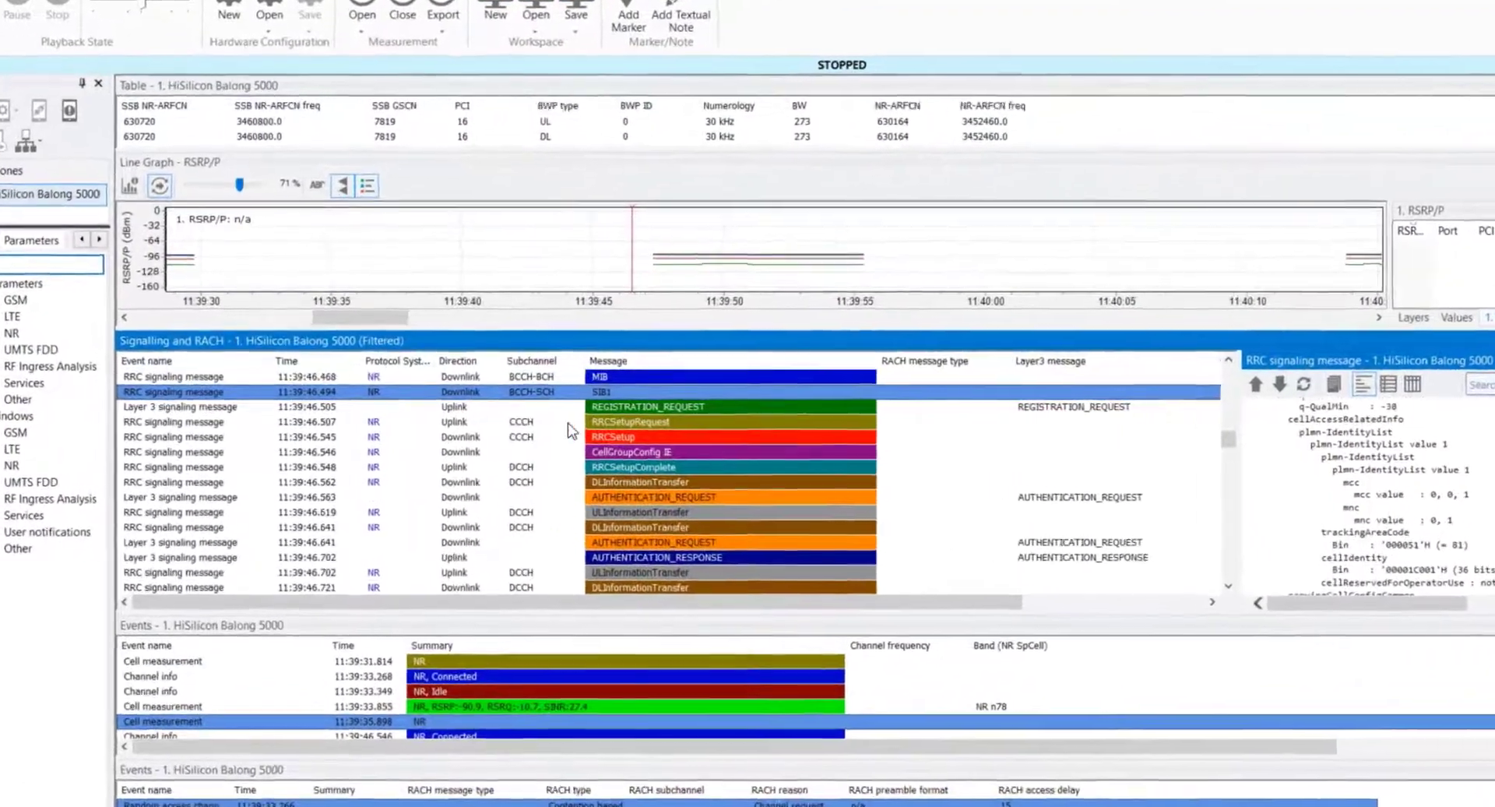
left_click(585, 406)
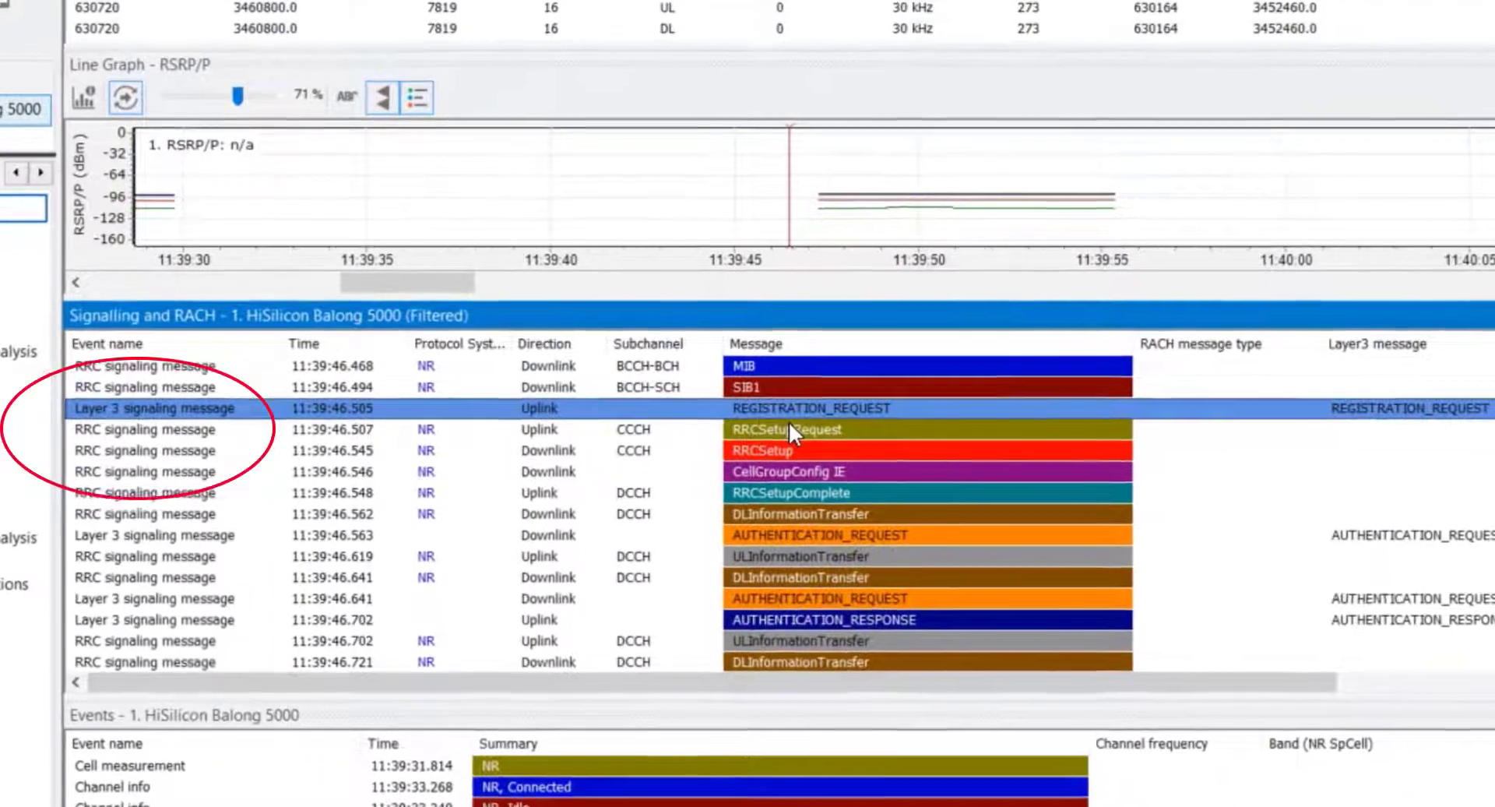
left_click(748, 426)
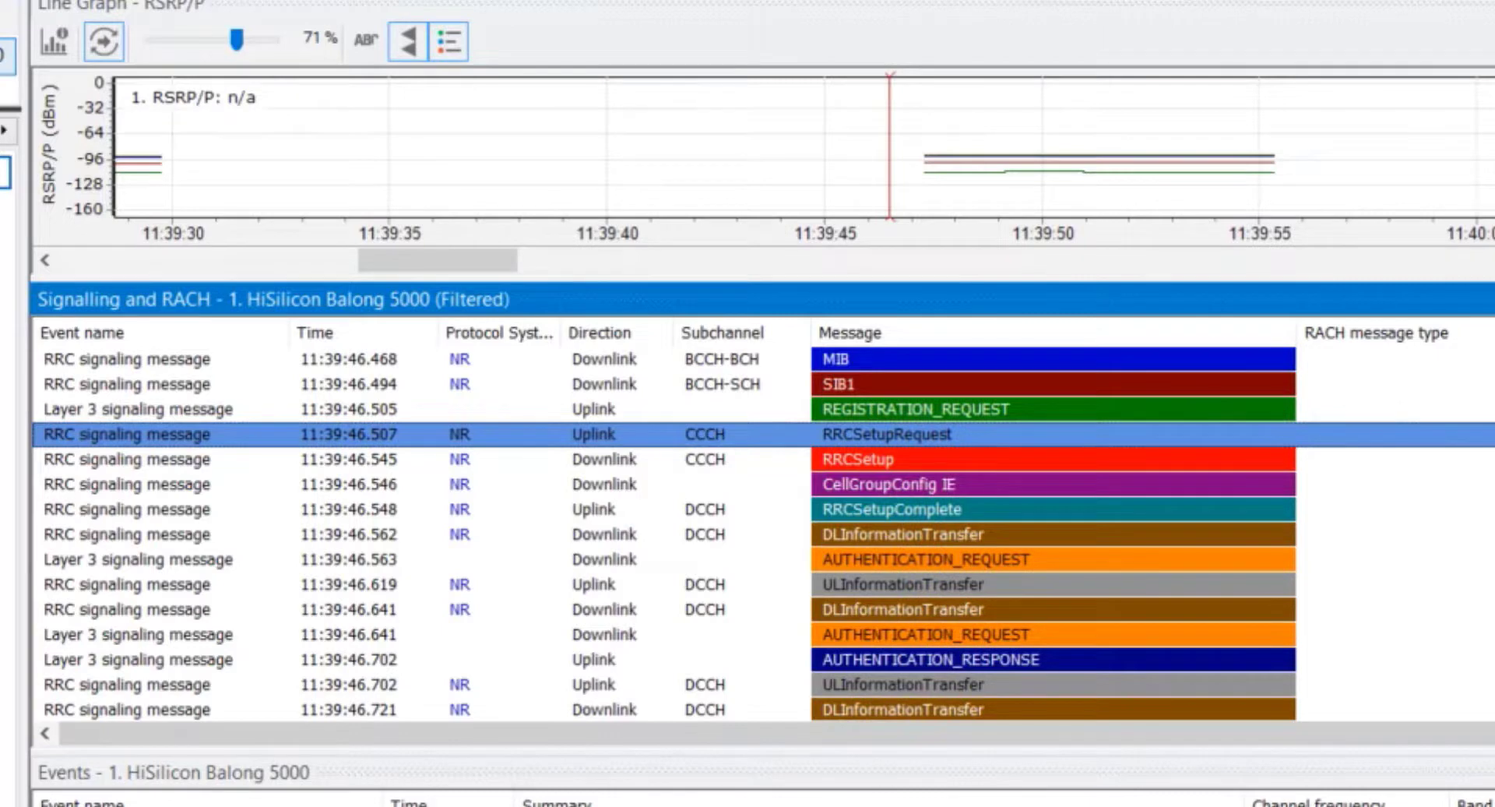
left_click(859, 359)
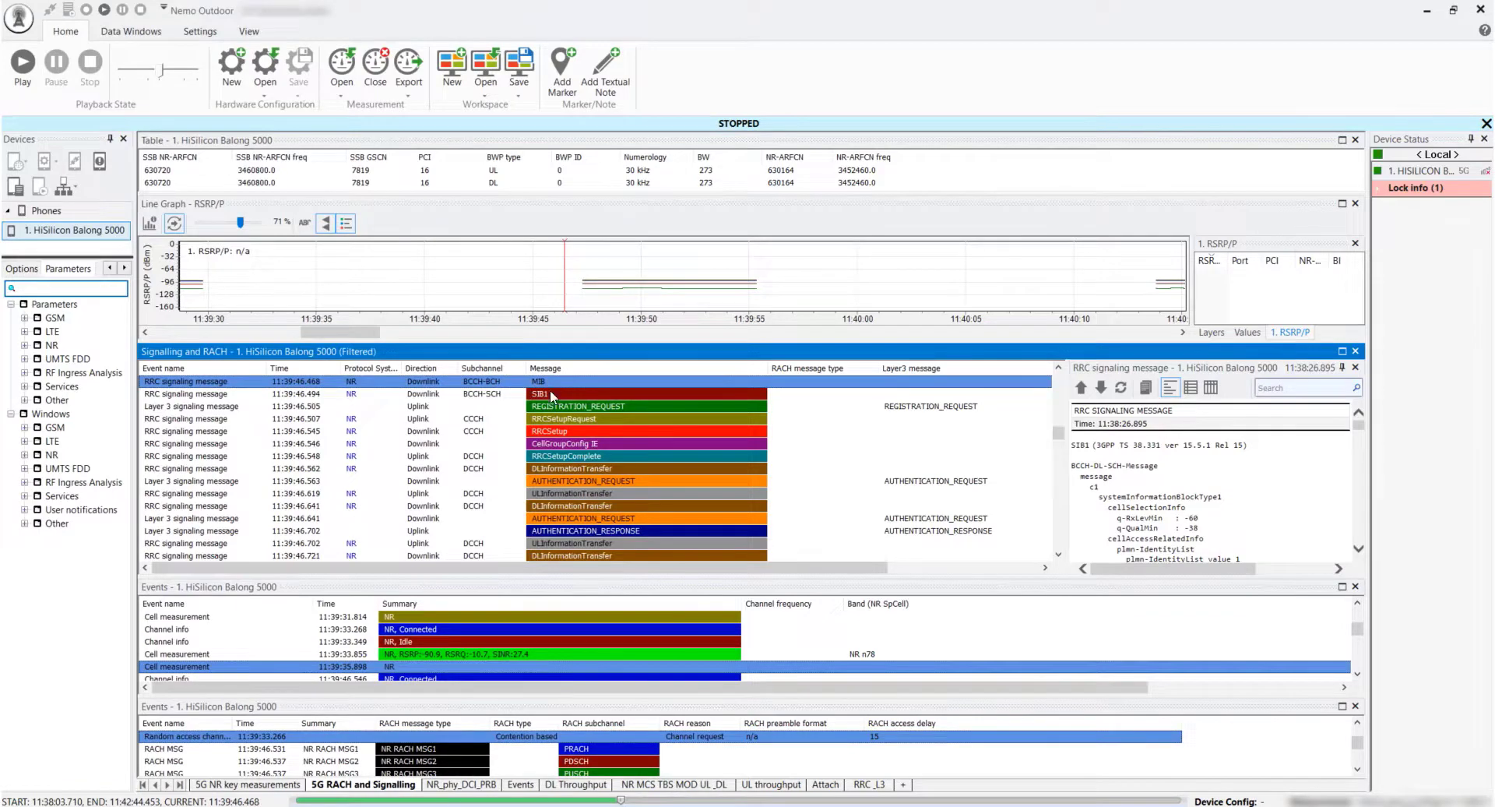
Read the SIB1 decode and SSB details (NR-ARFCN 630720, PCI 16), then the REGISTRATION_REQUEST layer 3 message.
left_click(549, 390)
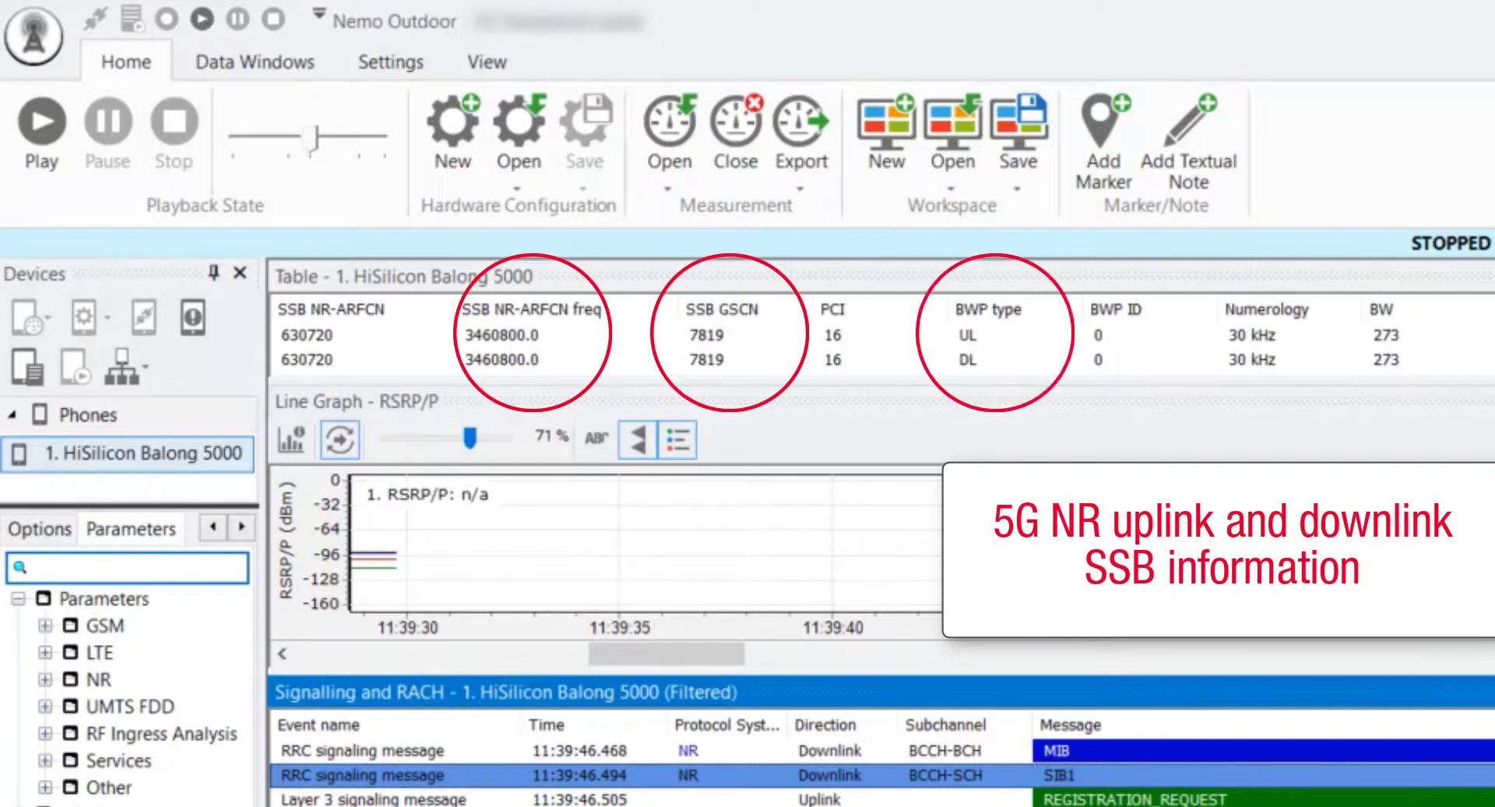
left_click(1104, 799)
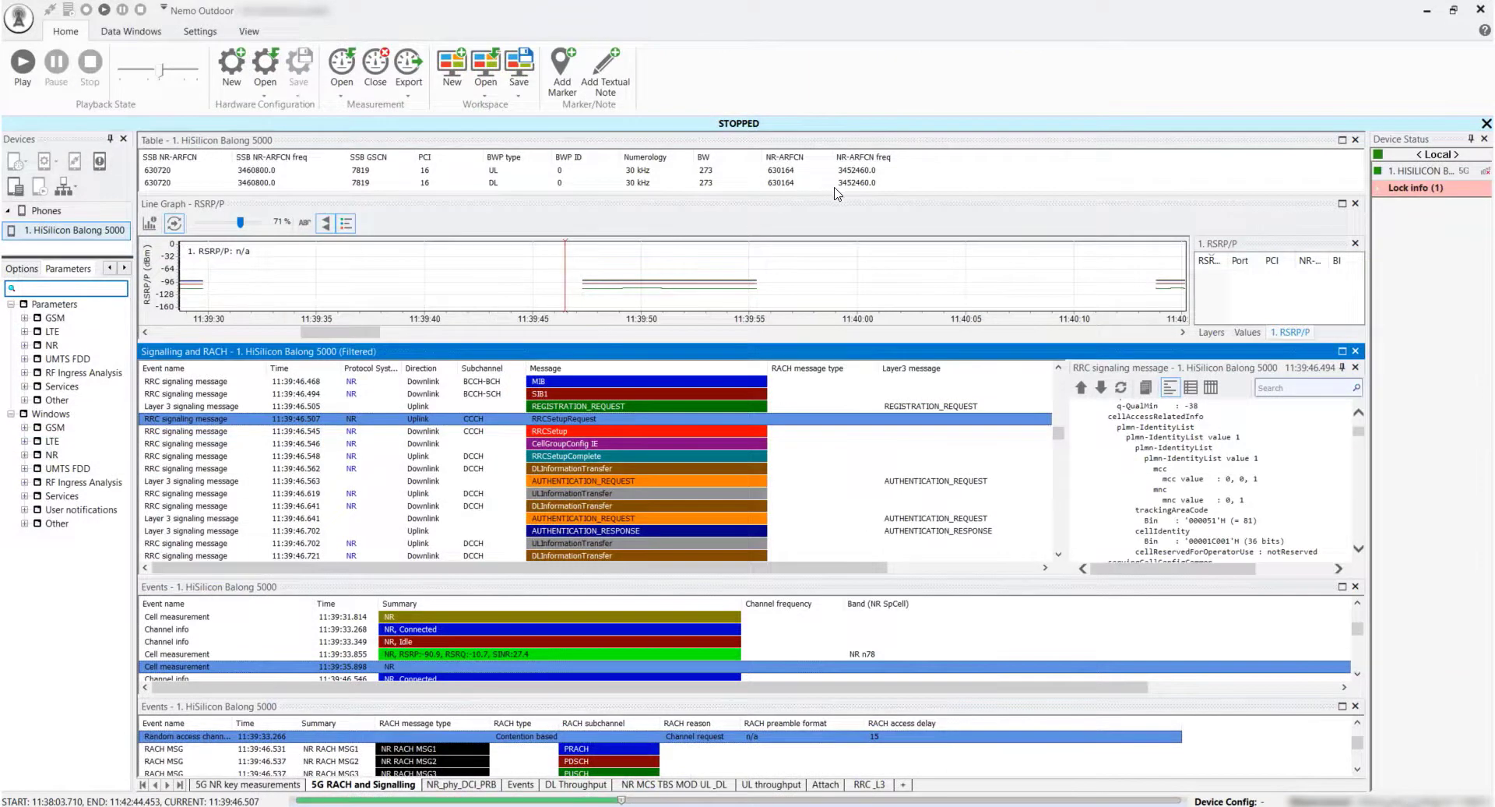
Inspect the RRCSetup, CellGroupConfig IE and RRCSetupComplete messages.
left_click(596, 432)
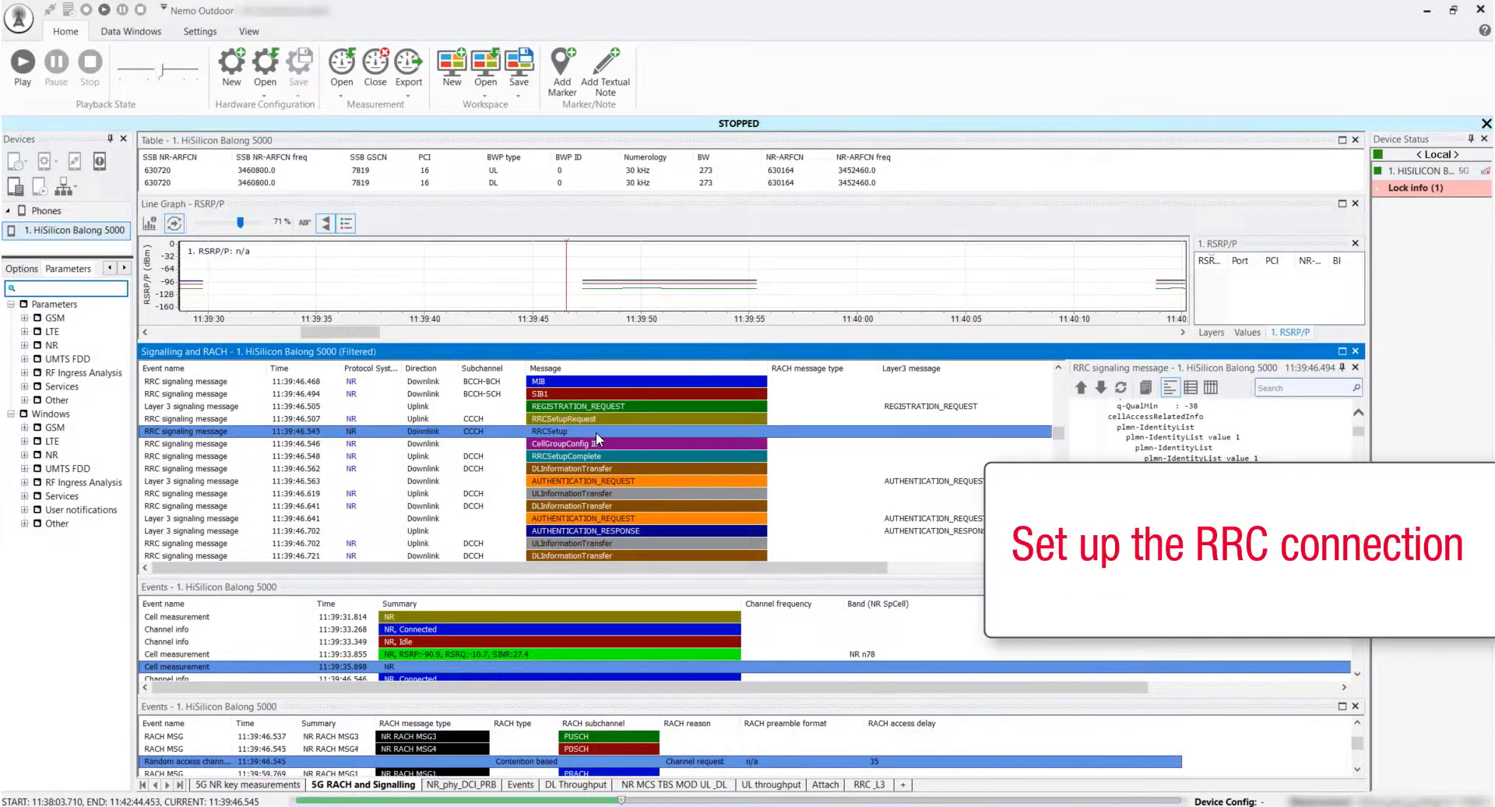
left_click(596, 444)
left_click(595, 458)
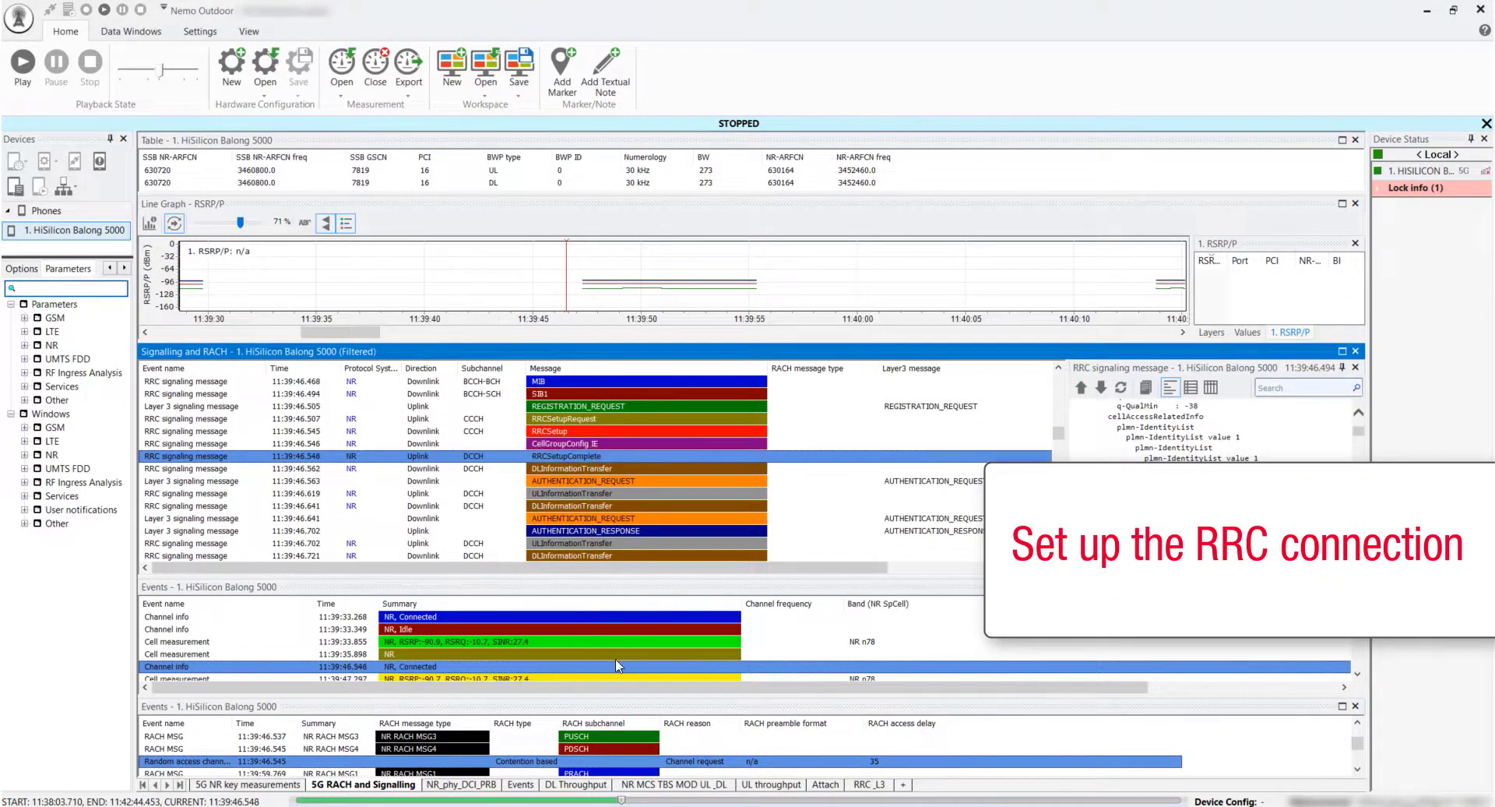
In the RRC_L3 workspace, decode messages from CellGroupConfig through AUTHENTICATION_REQUEST, FAILURE and RESPONSE.
left_click(864, 786)
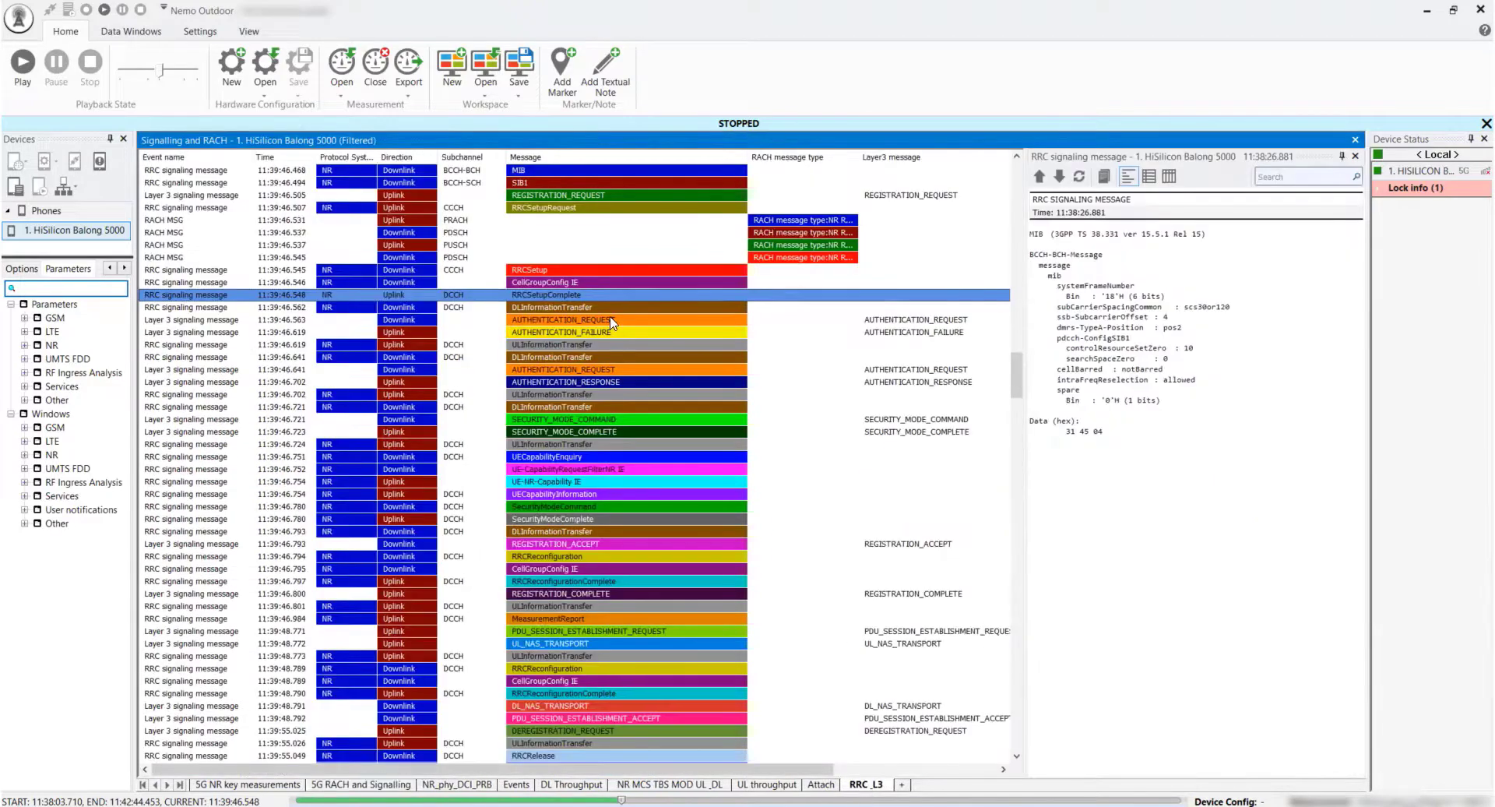
left_click(553, 283)
left_click(552, 294)
left_click(553, 305)
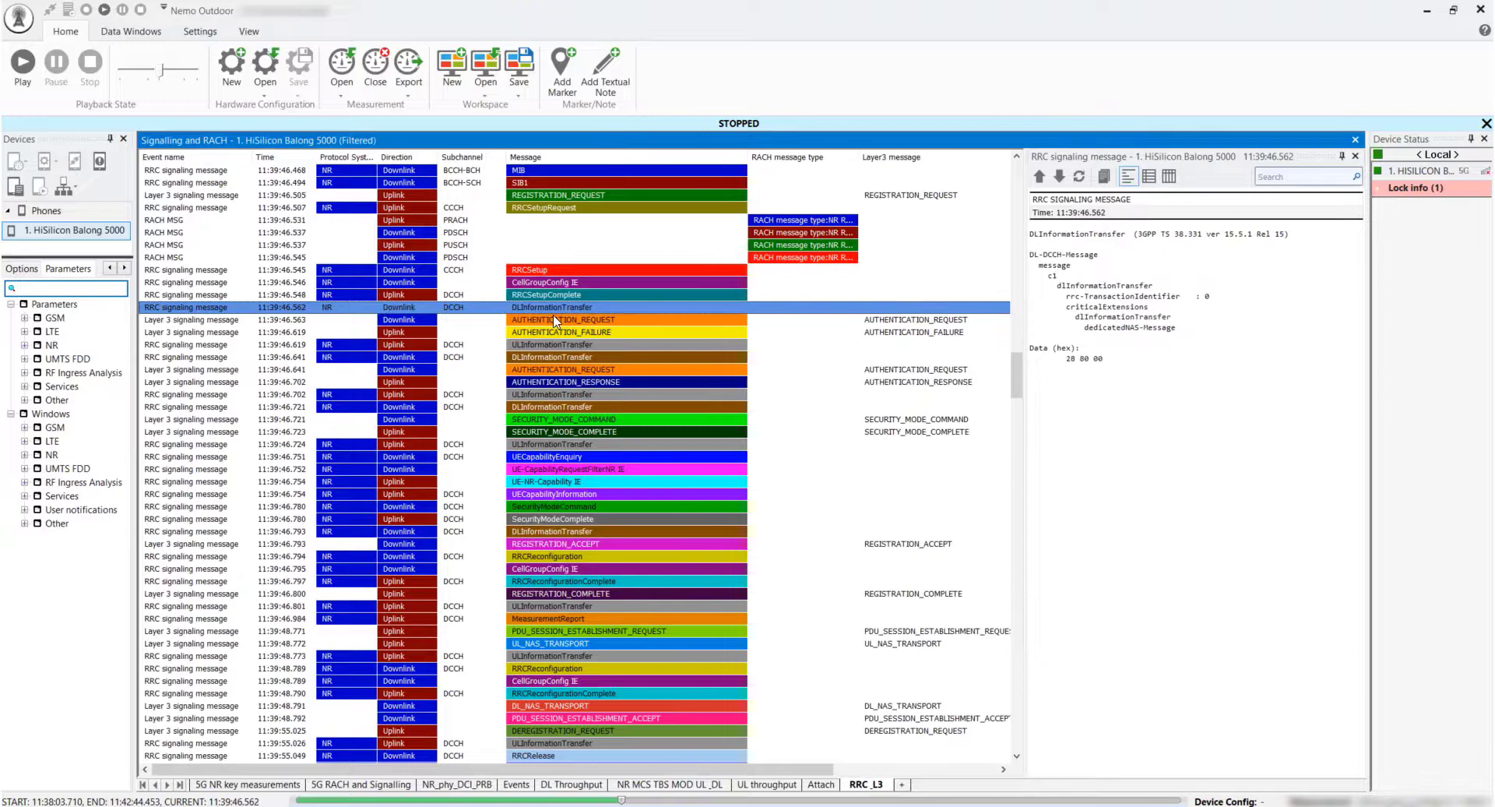
left_click(553, 319)
left_click(556, 331)
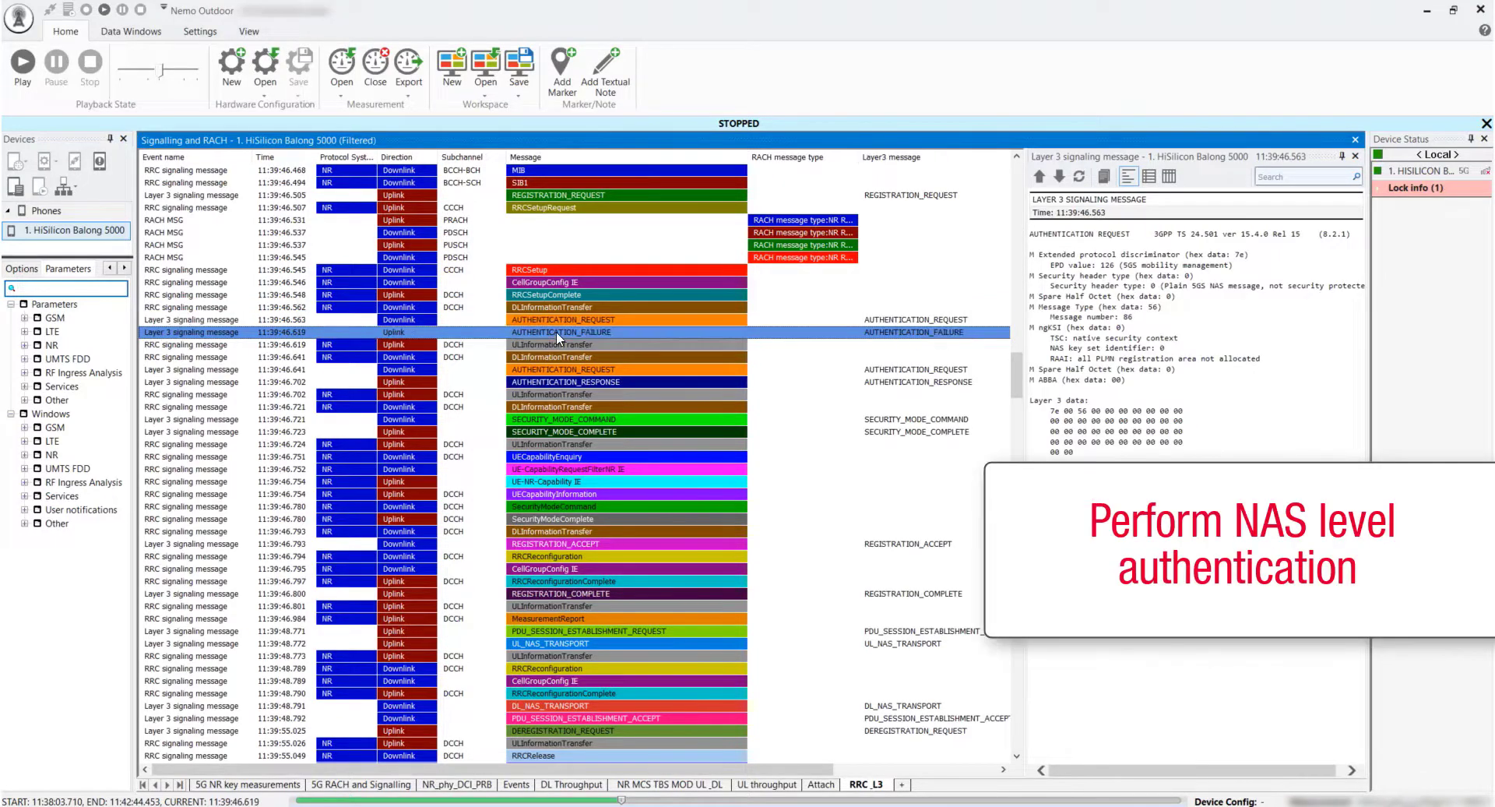
left_click(558, 344)
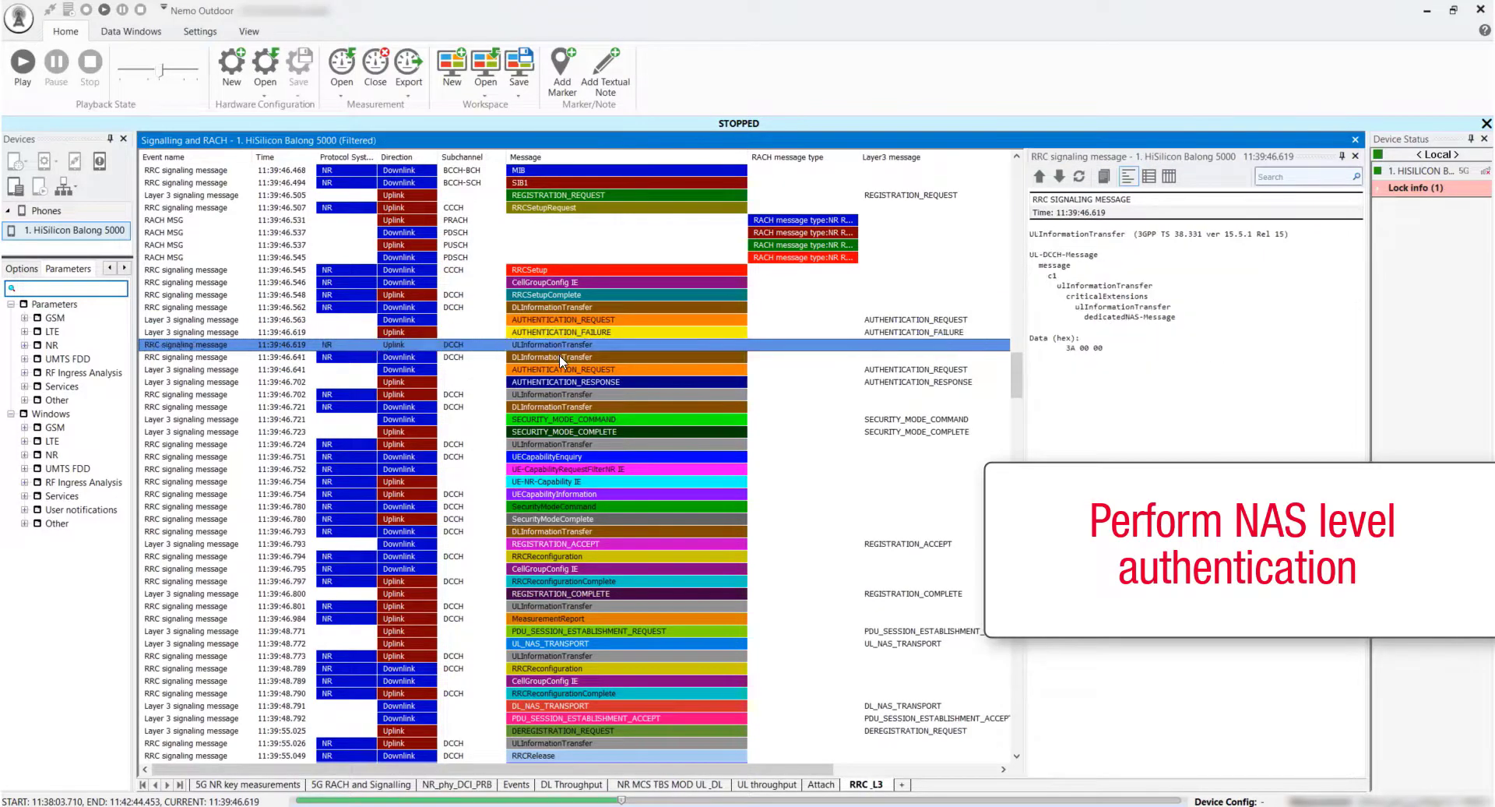
left_click(559, 367)
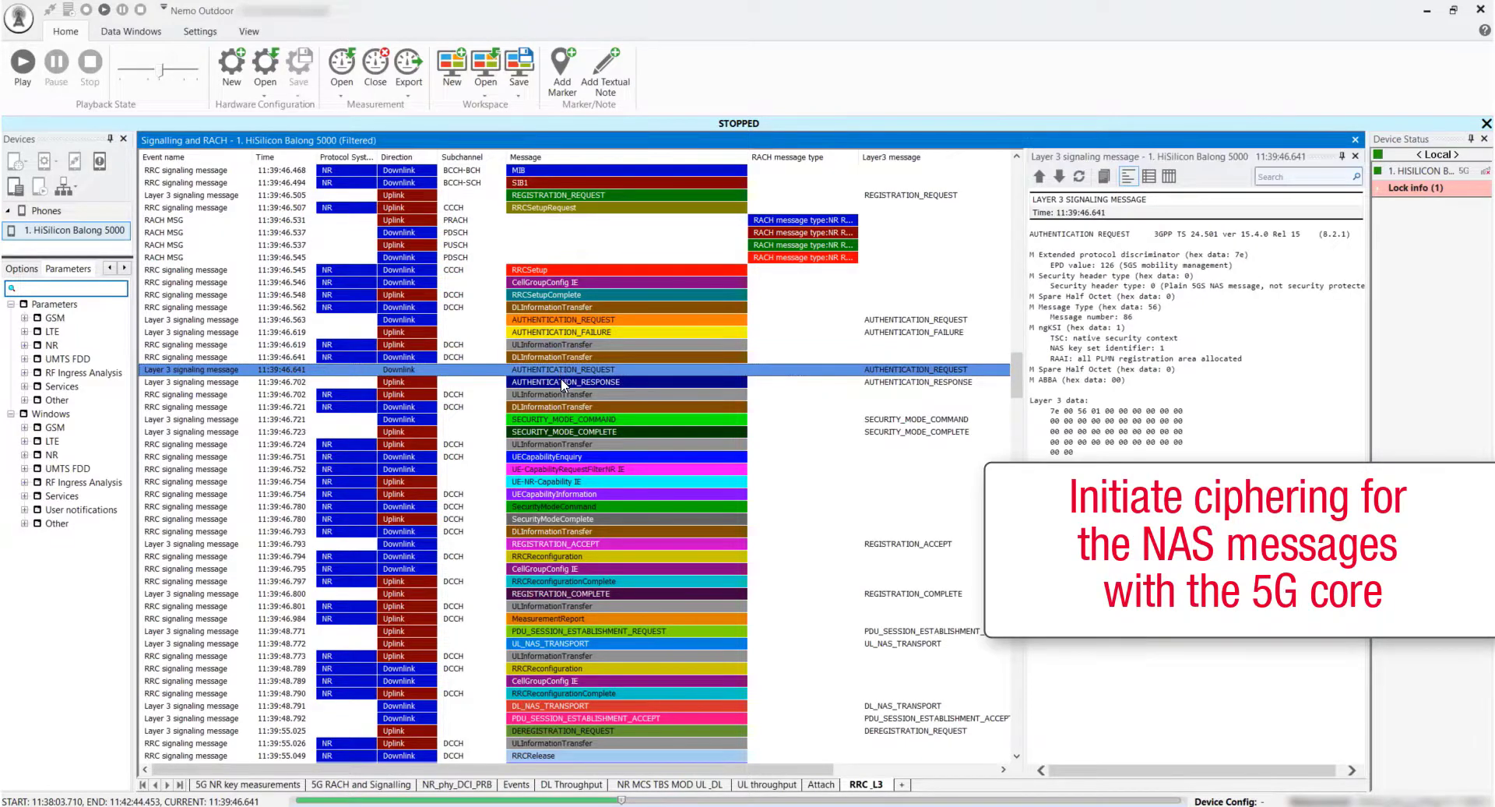
left_click(561, 377)
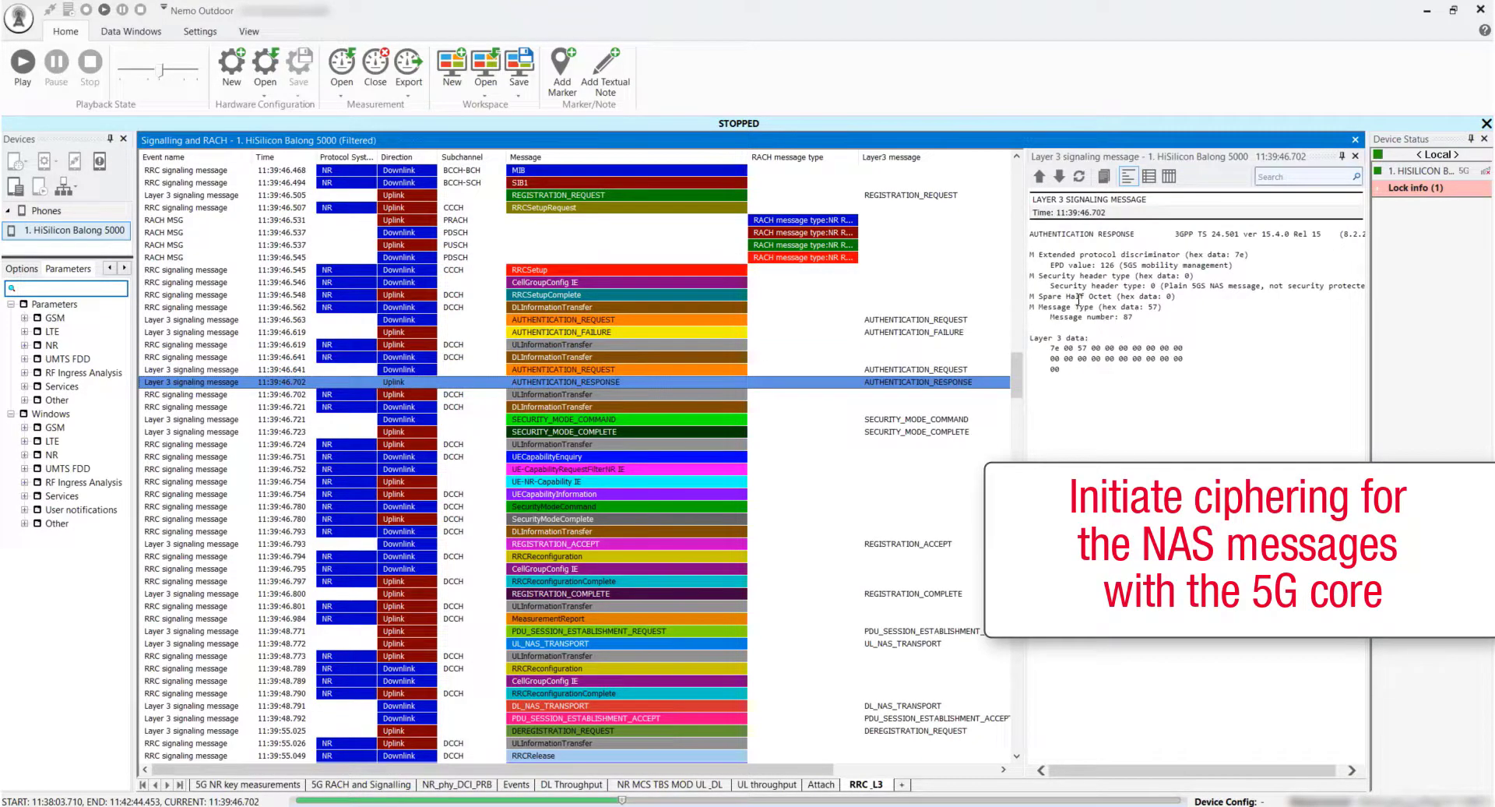
Decode the DLInformationTransfer, SECURITY_MODE_COMMAND, SECURITY_MODE_COMPLETE and ULInformationTransfer messages.
left_click(559, 405)
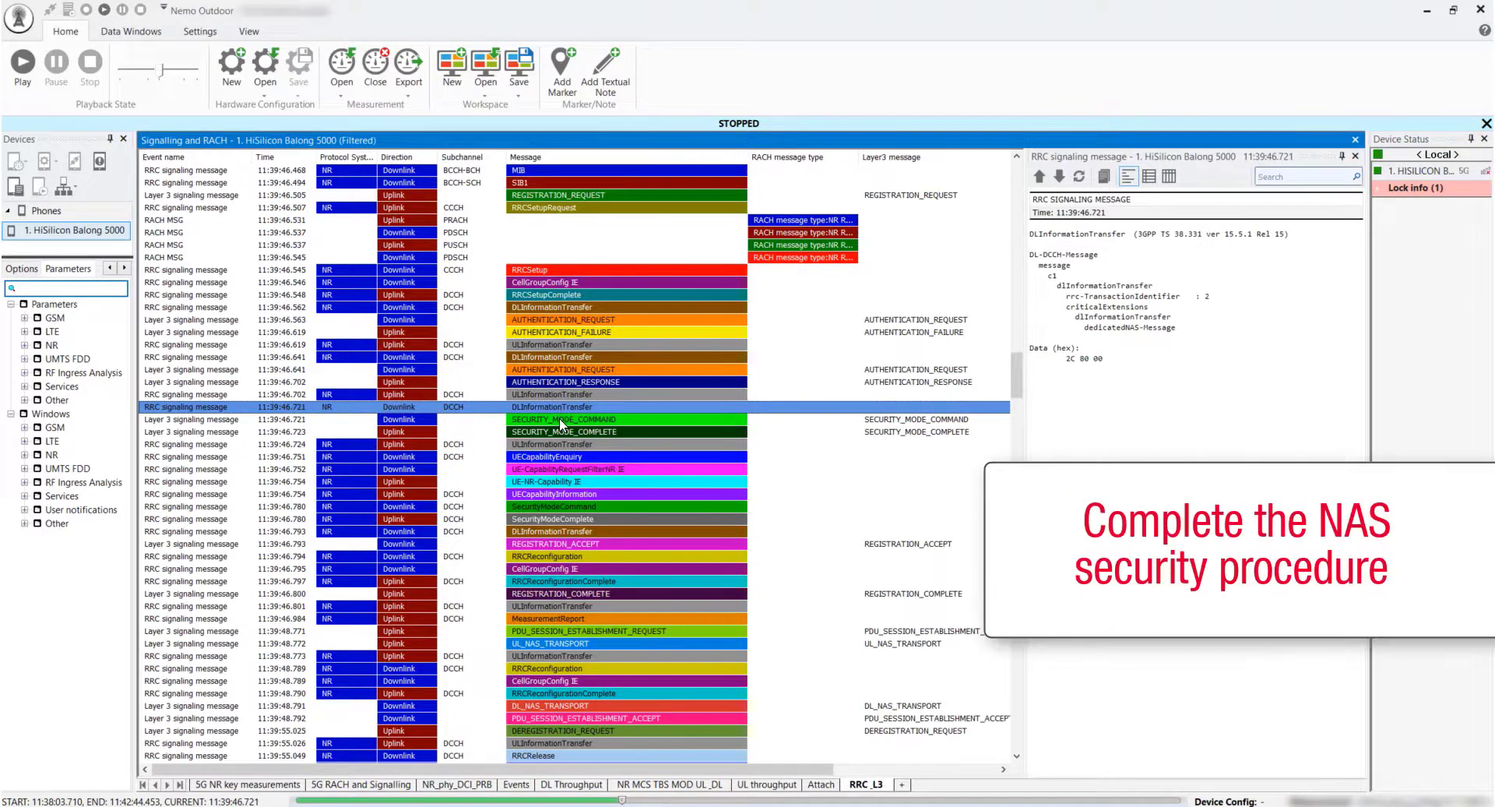
left_click(559, 418)
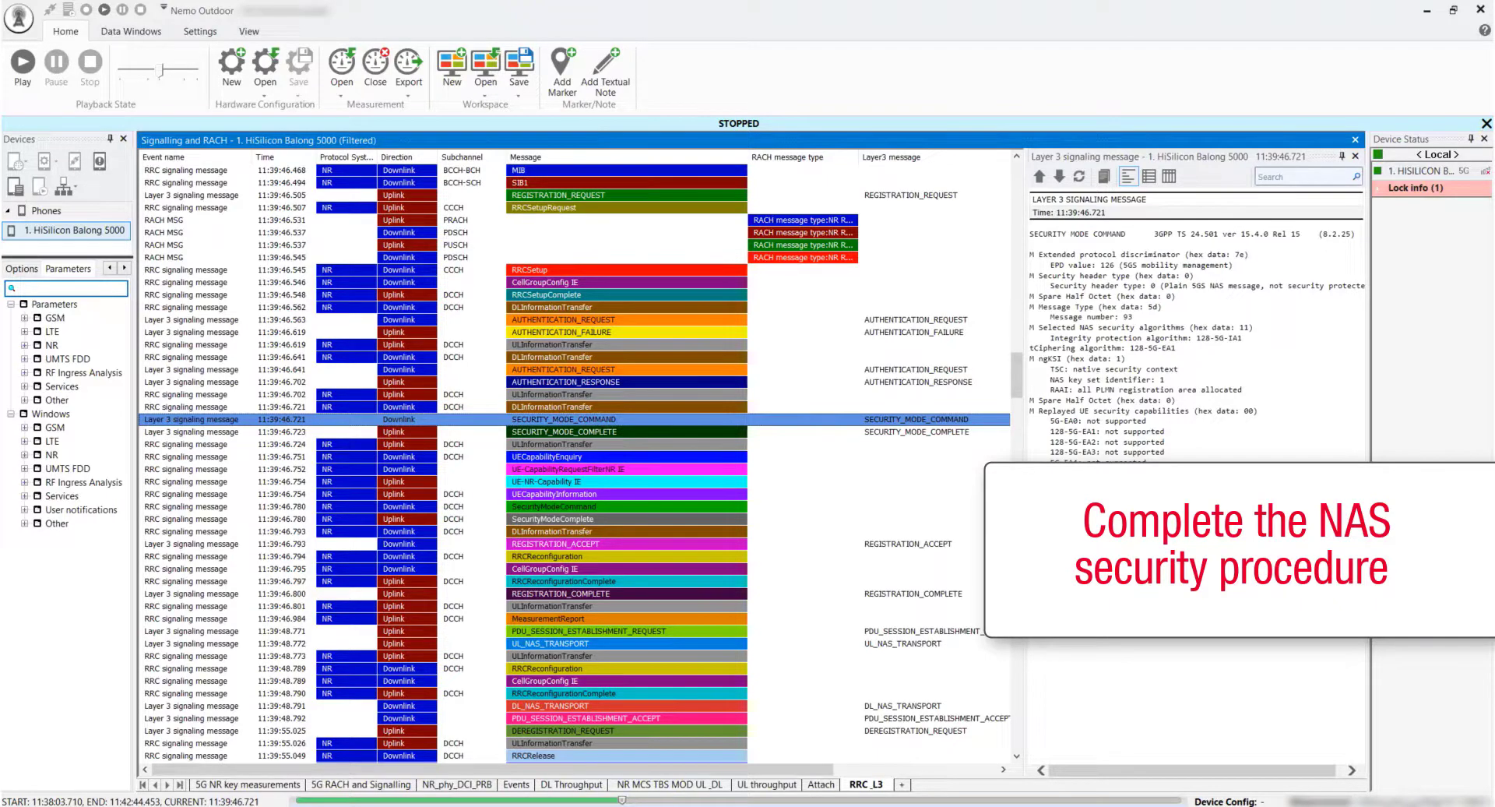
left_click(586, 431)
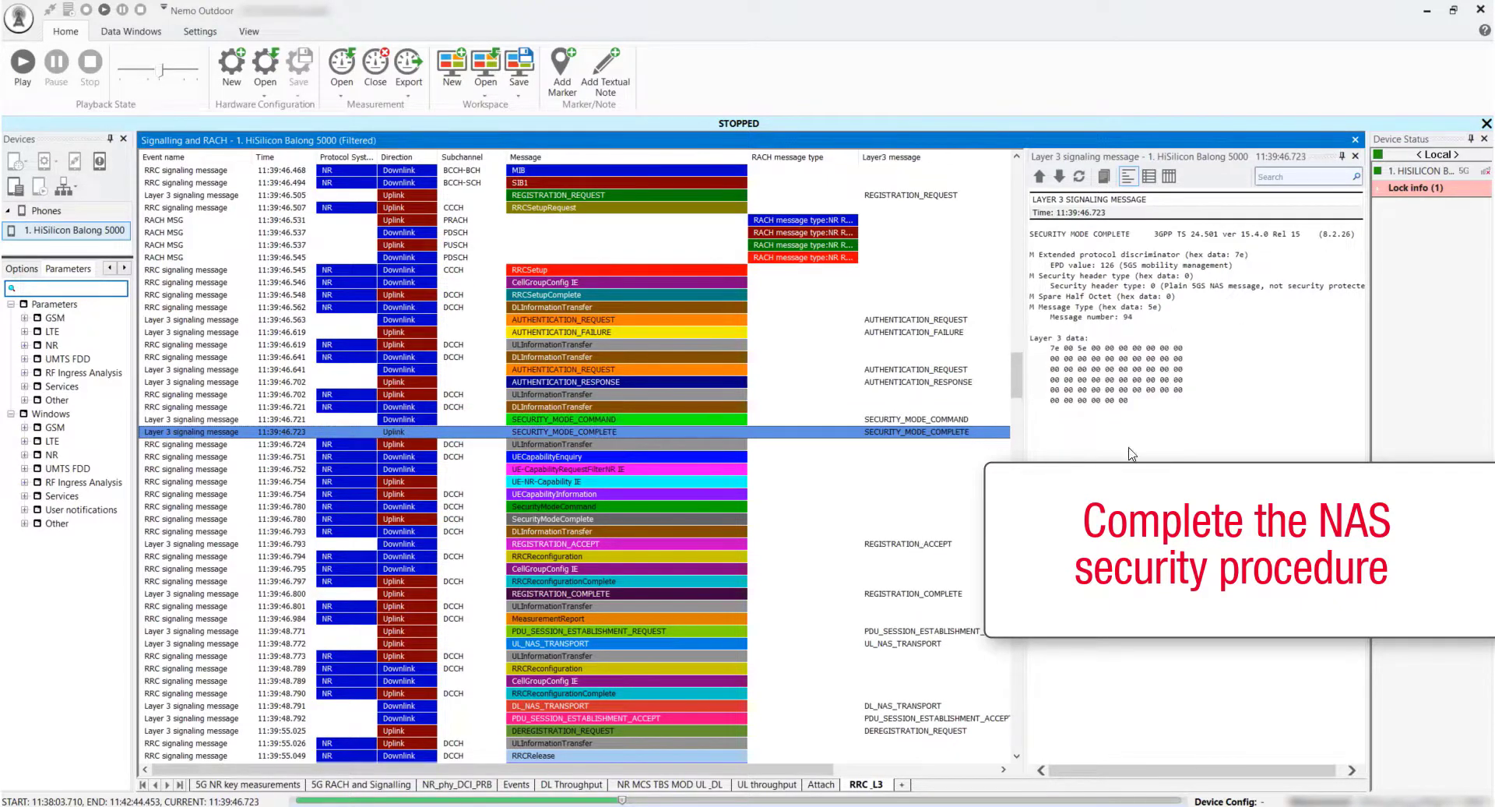
left_click(581, 447)
Decode the UE capability messages and REGISTRATION_ACCEPT, highlighting its 5GS registration result lines.
left_click(578, 457)
left_click(574, 470)
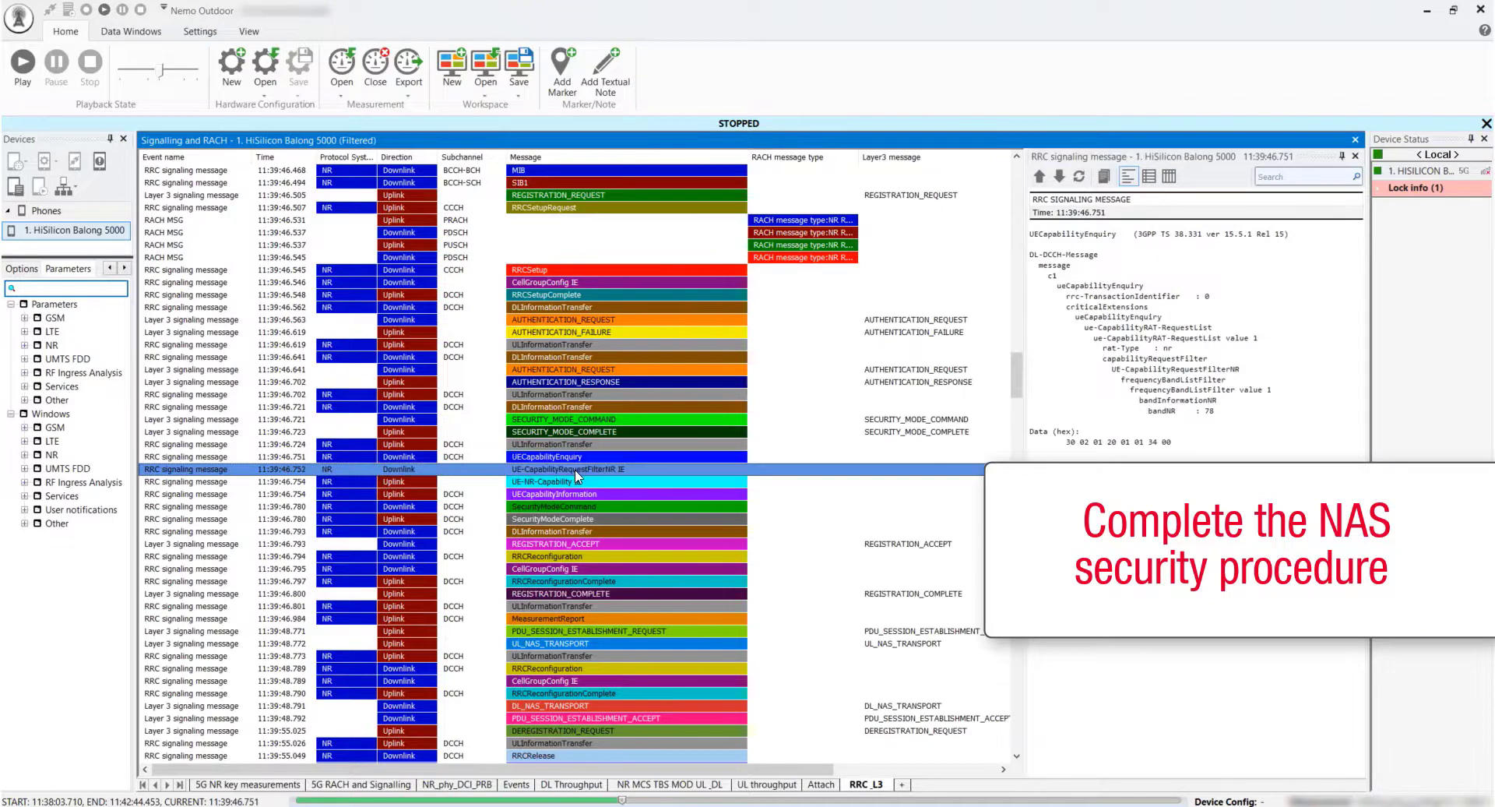
left_click(574, 482)
left_click(574, 492)
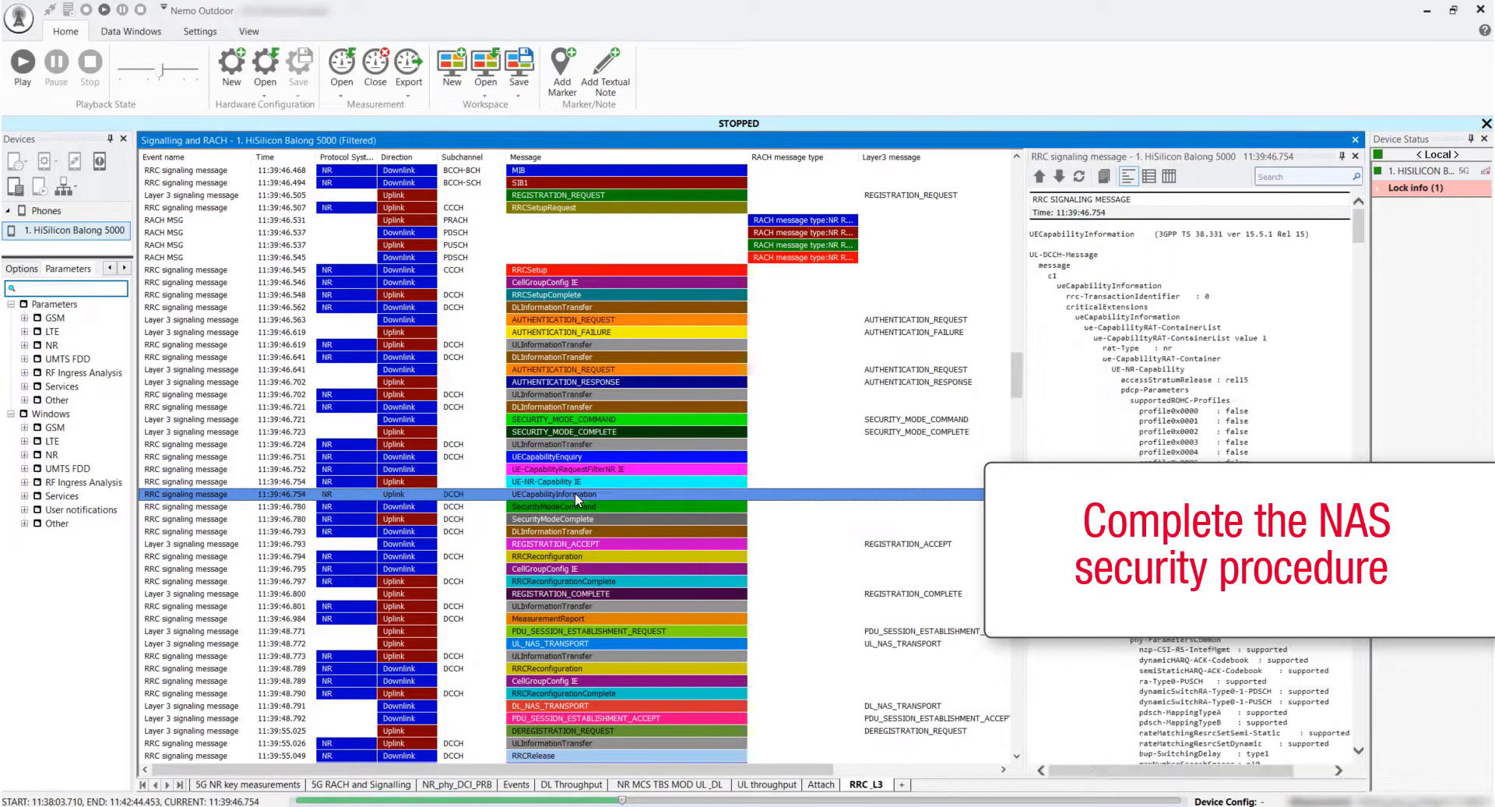
left_click(572, 519)
left_click(572, 526)
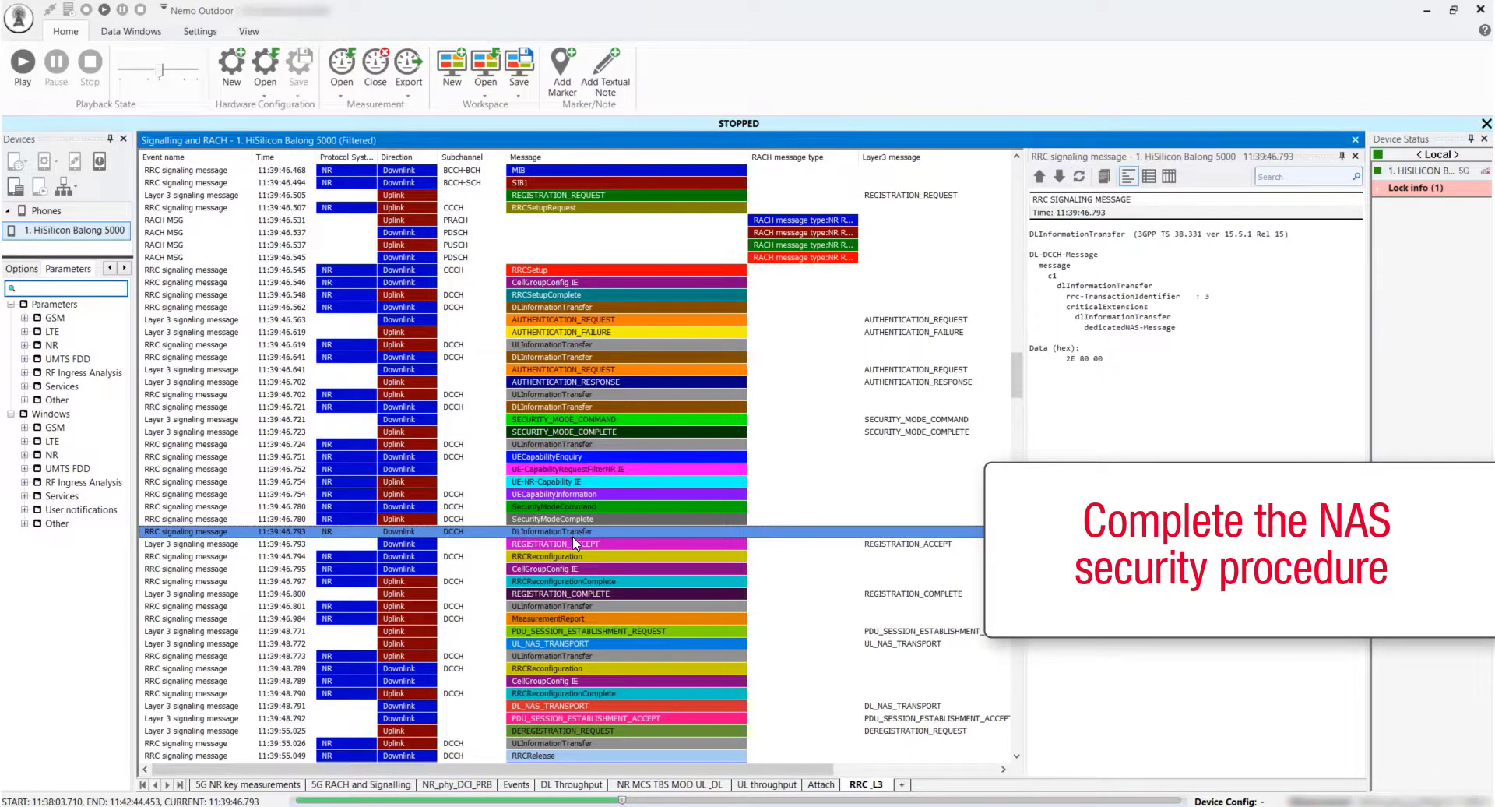
left_click(575, 543)
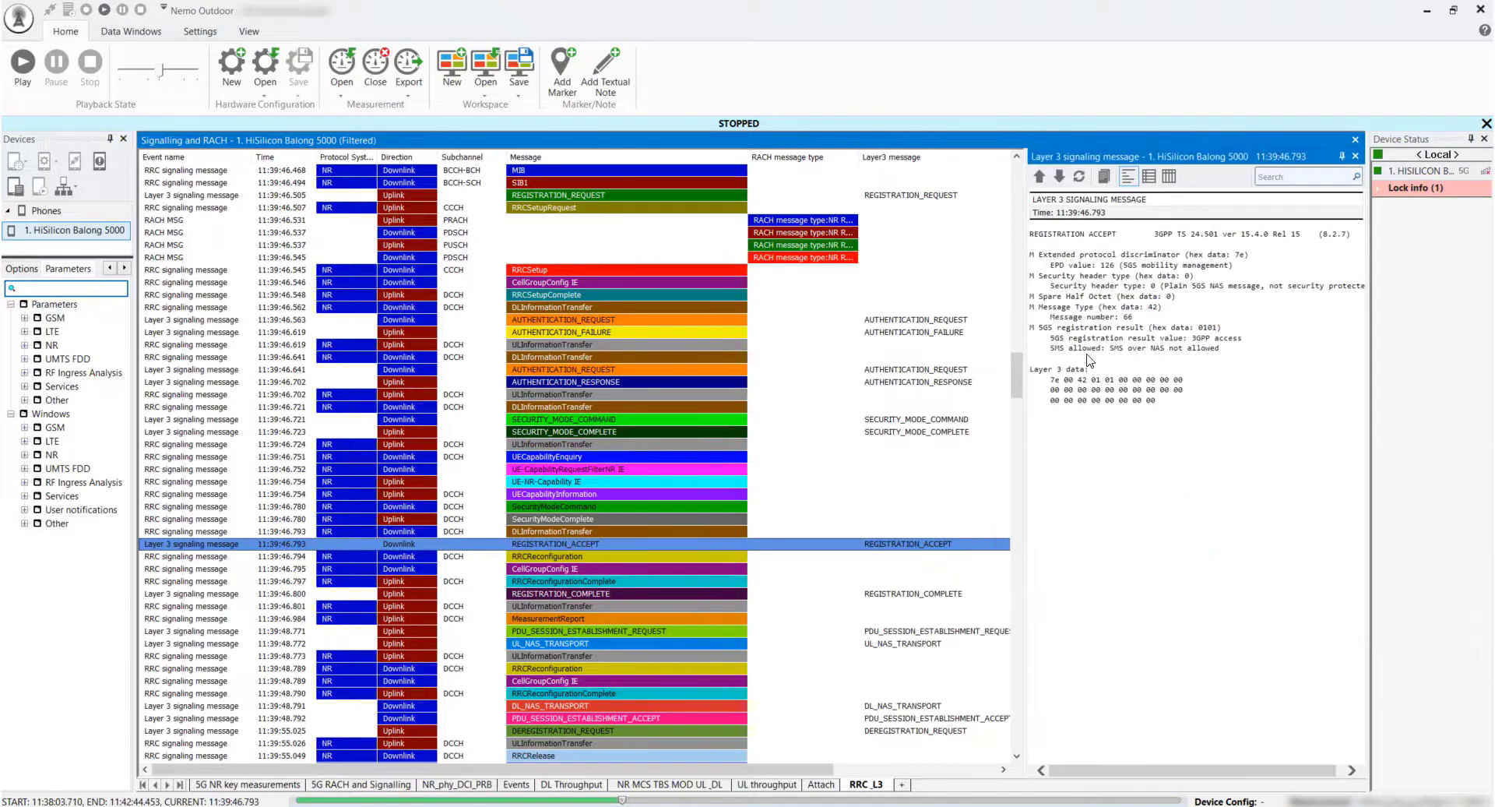
left_click_drag(1089, 359, 1034, 239)
Decode RRCReconfiguration, highlighting ssbFrequency 630720, and the REGISTRATION_COMPLETE message.
left_click(582, 555)
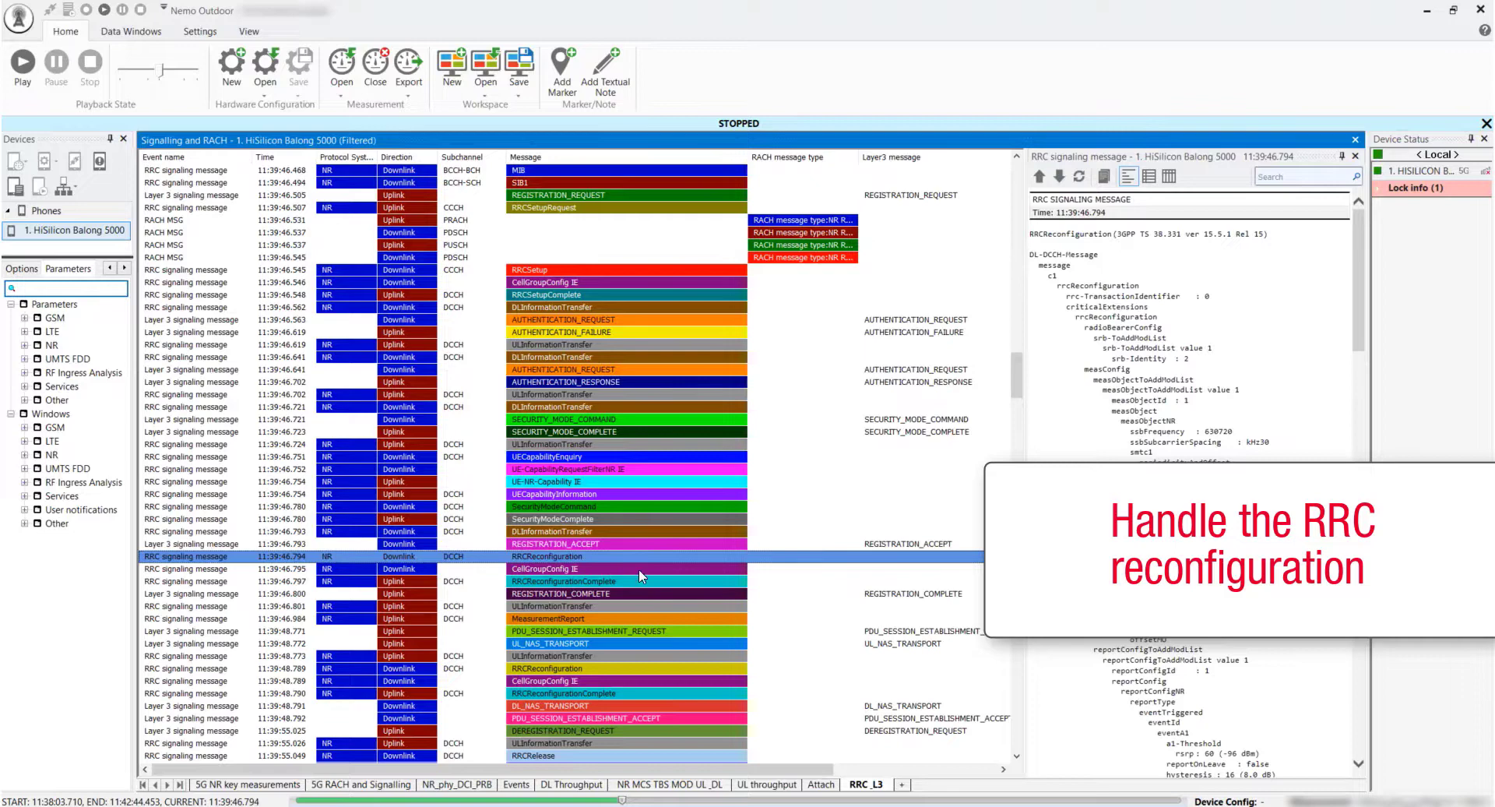
left_click_drag(1200, 430, 1238, 441)
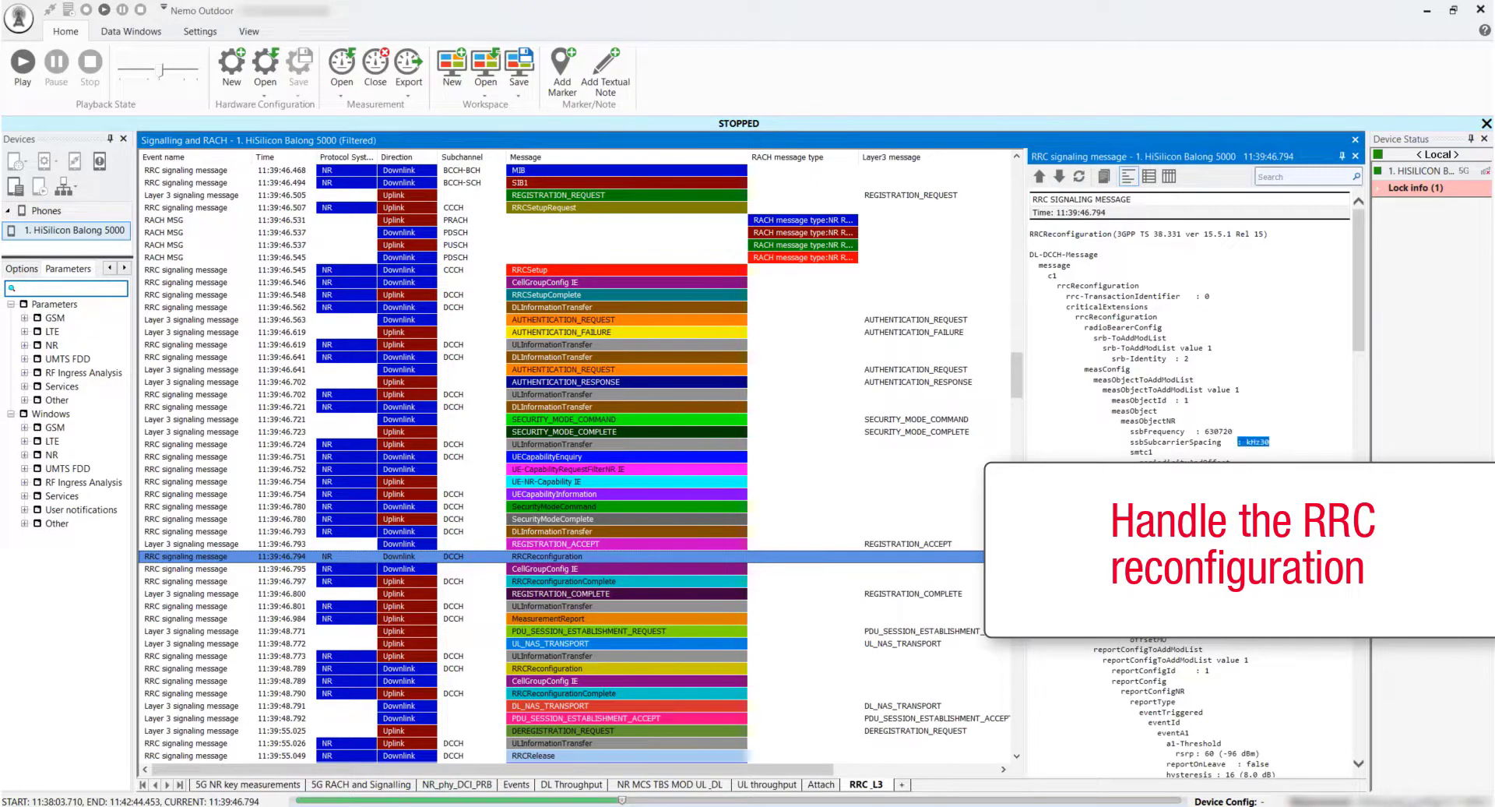
left_click(556, 582)
left_click(559, 592)
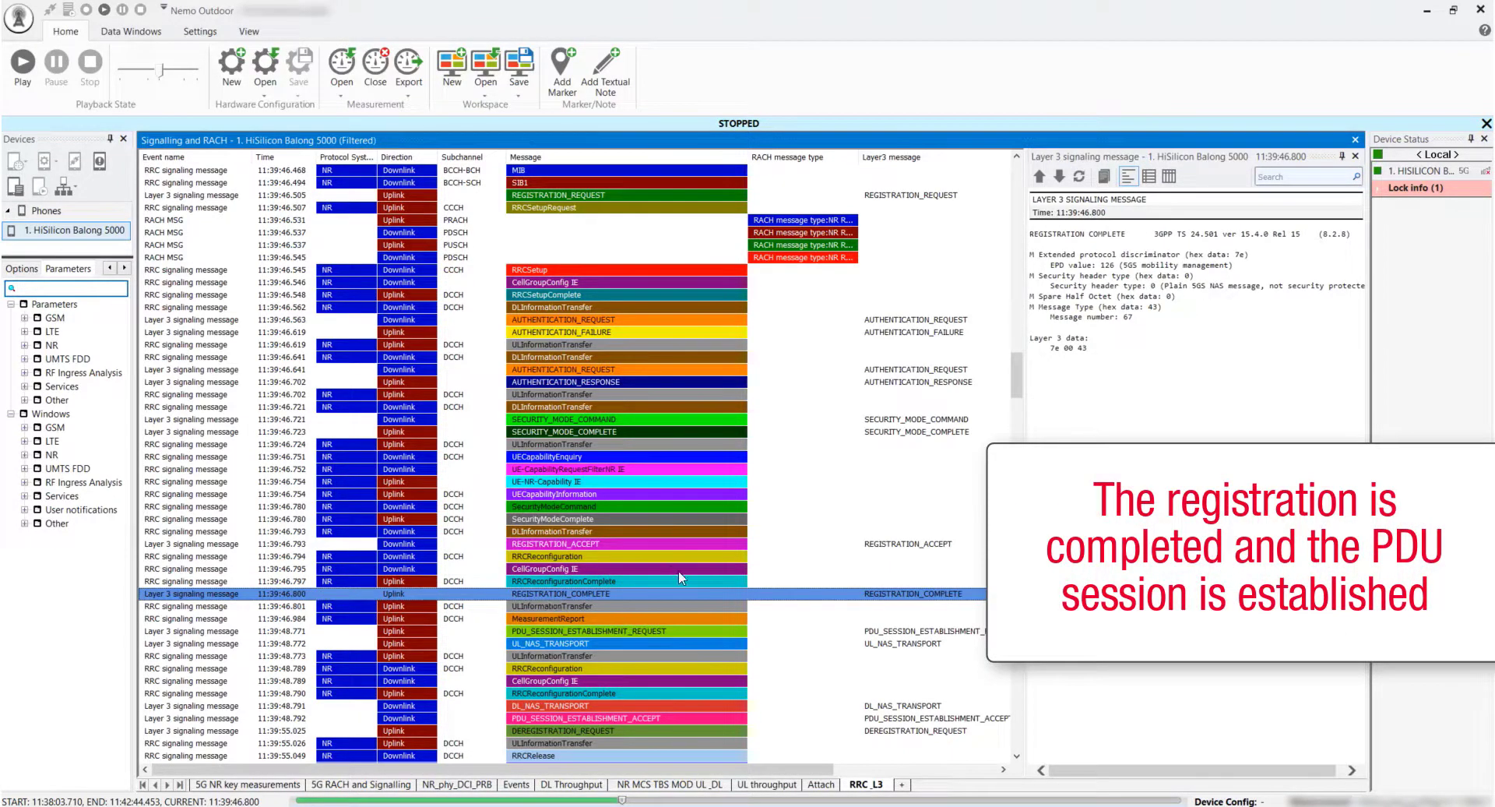
Decode the PDU session establishment and UL/DL NAS transport messages, then widen the RSRP/P values panel.
left_click(889, 633)
left_click(875, 645)
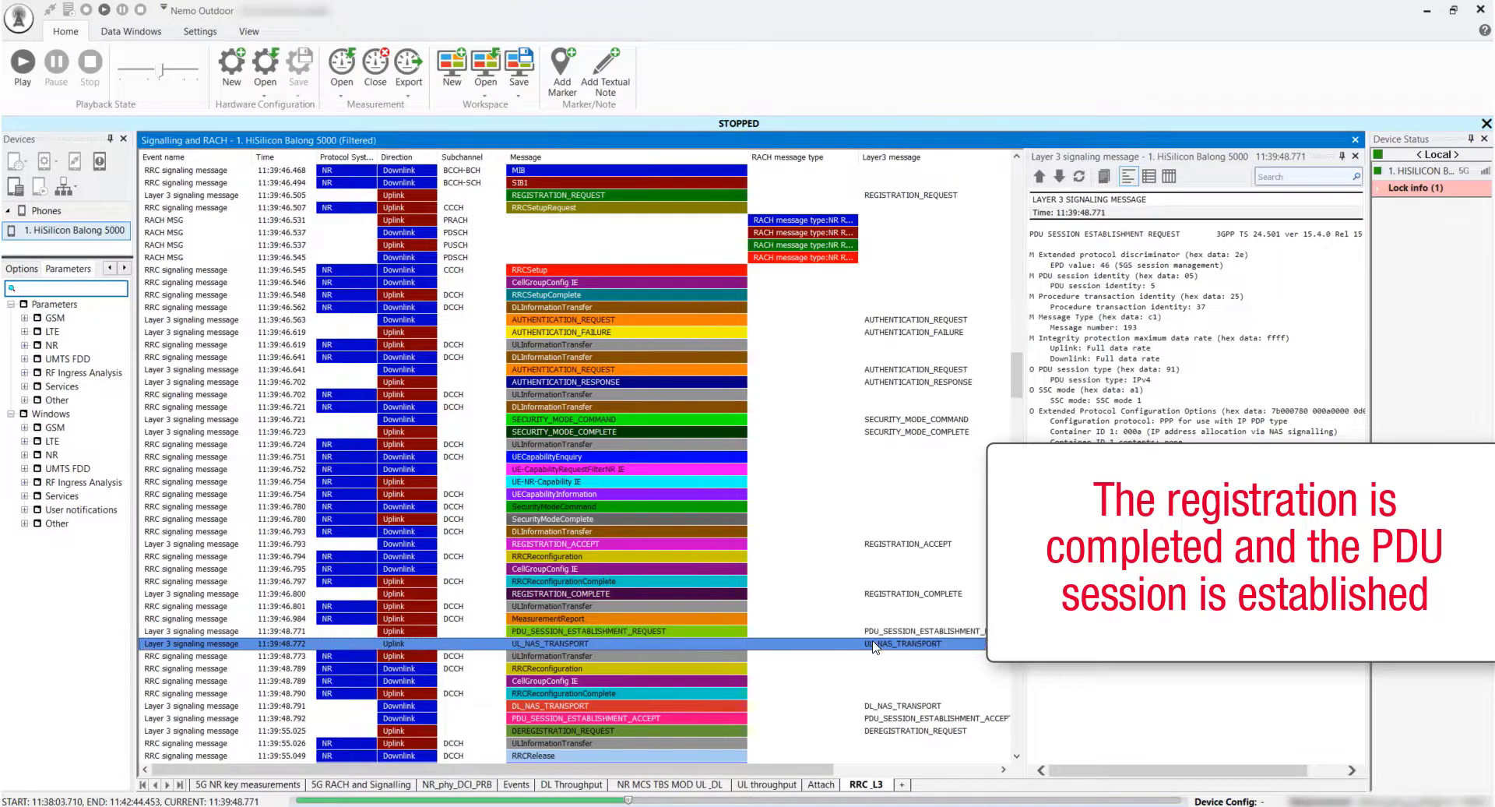
left_click(876, 706)
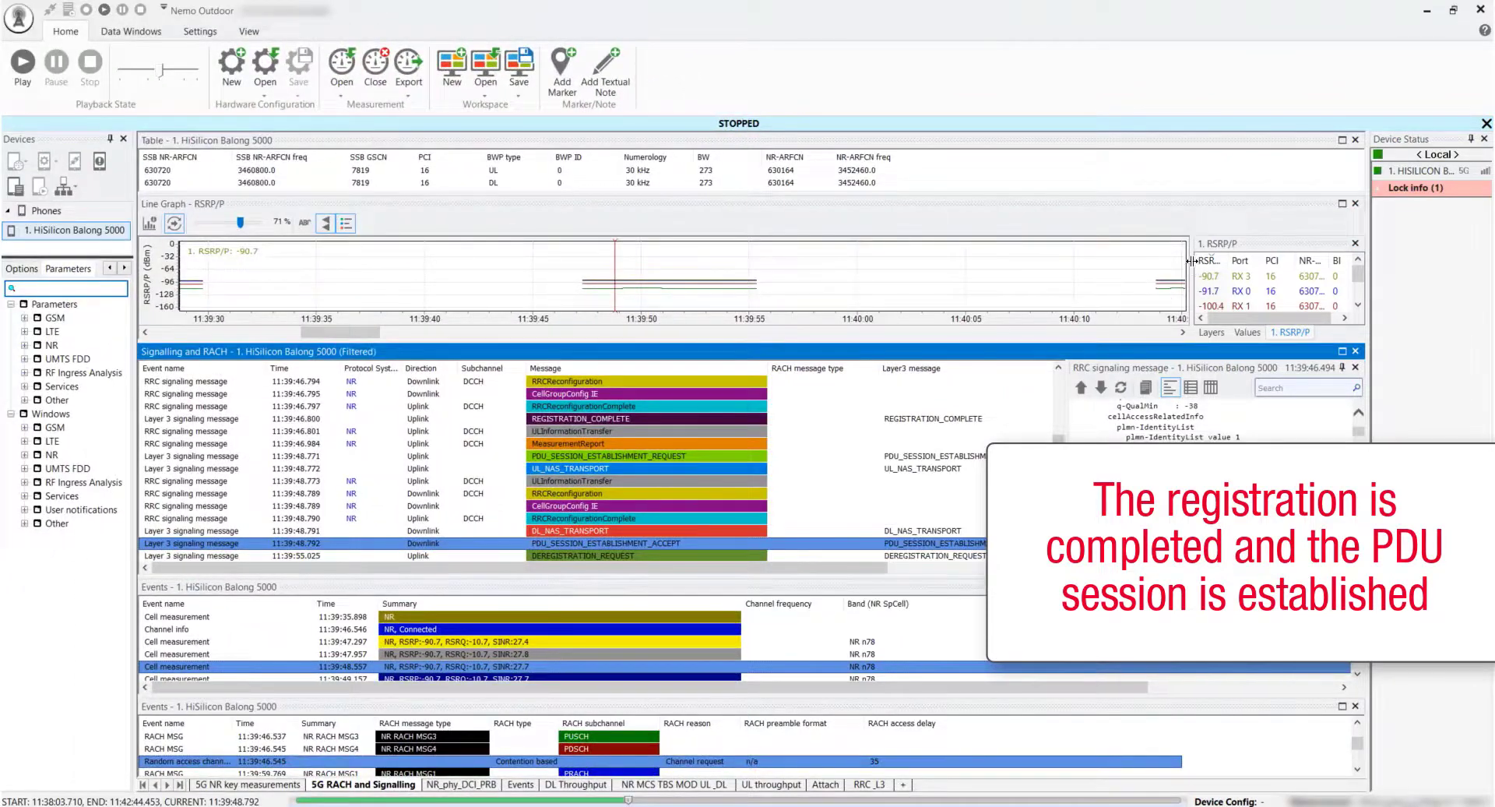
left_click_drag(1192, 261, 1109, 260)
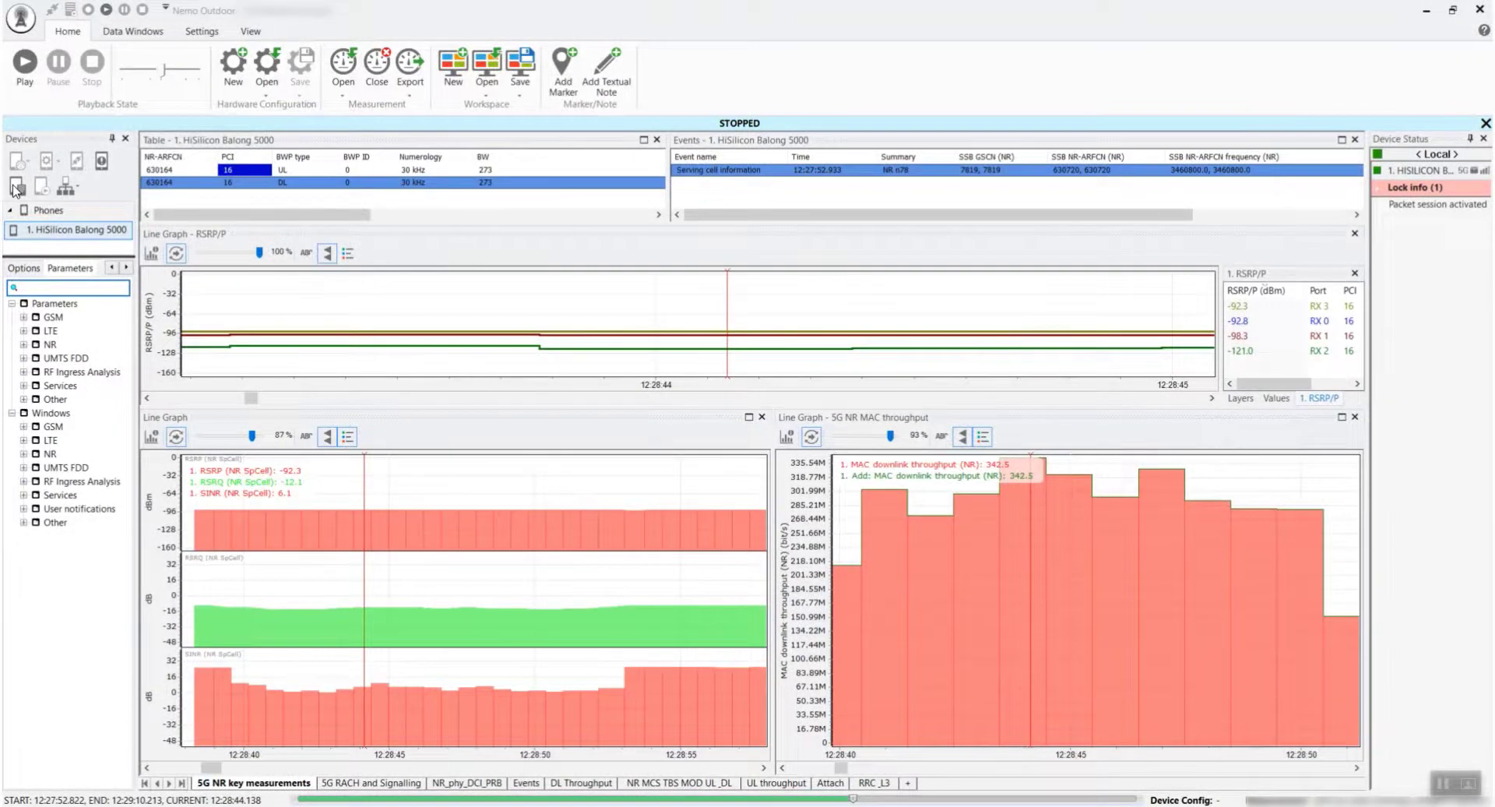
Open the measurement script editor and expand the Data Transfer script items.
left_click(15, 189)
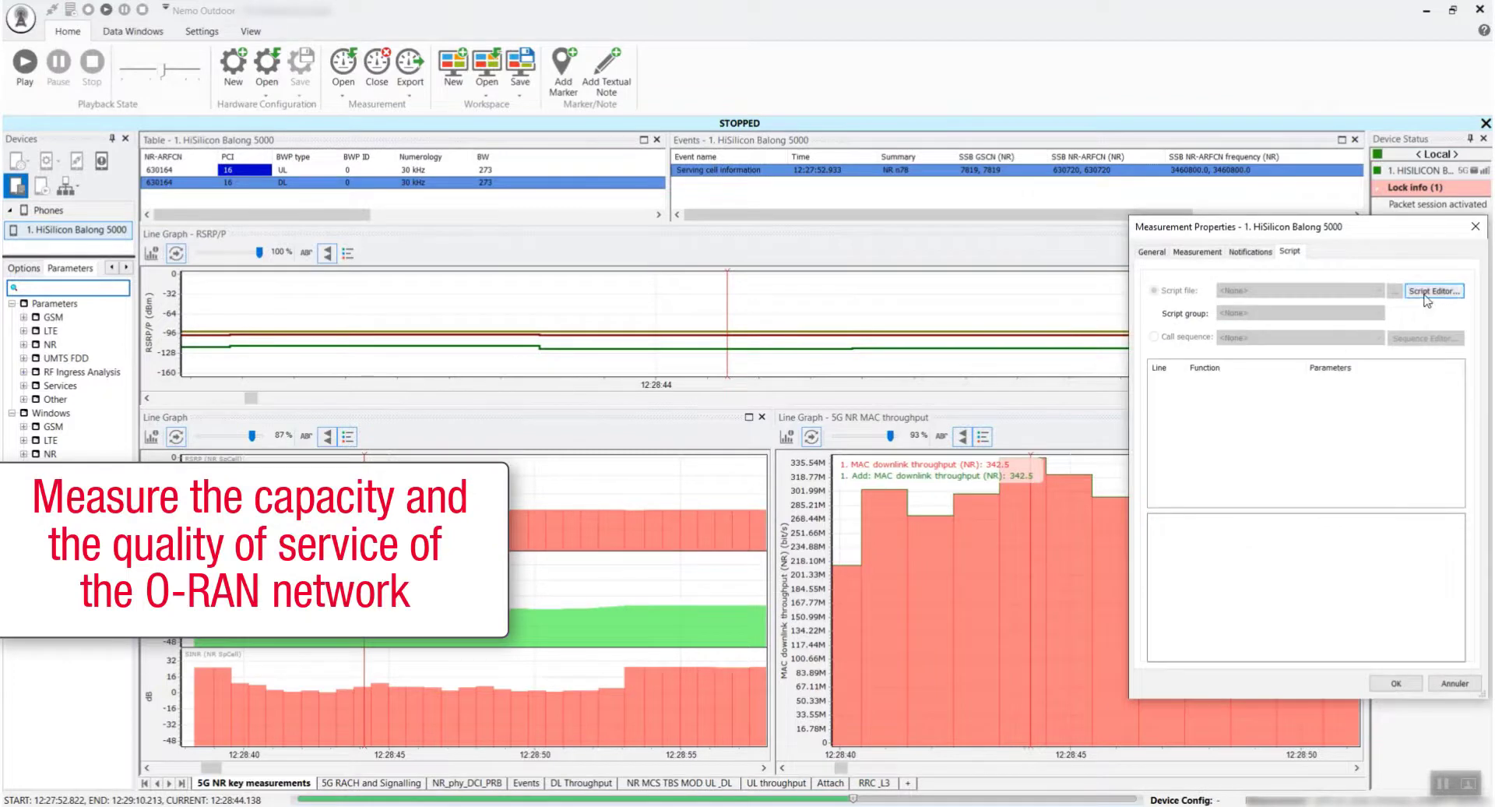
left_click(1427, 292)
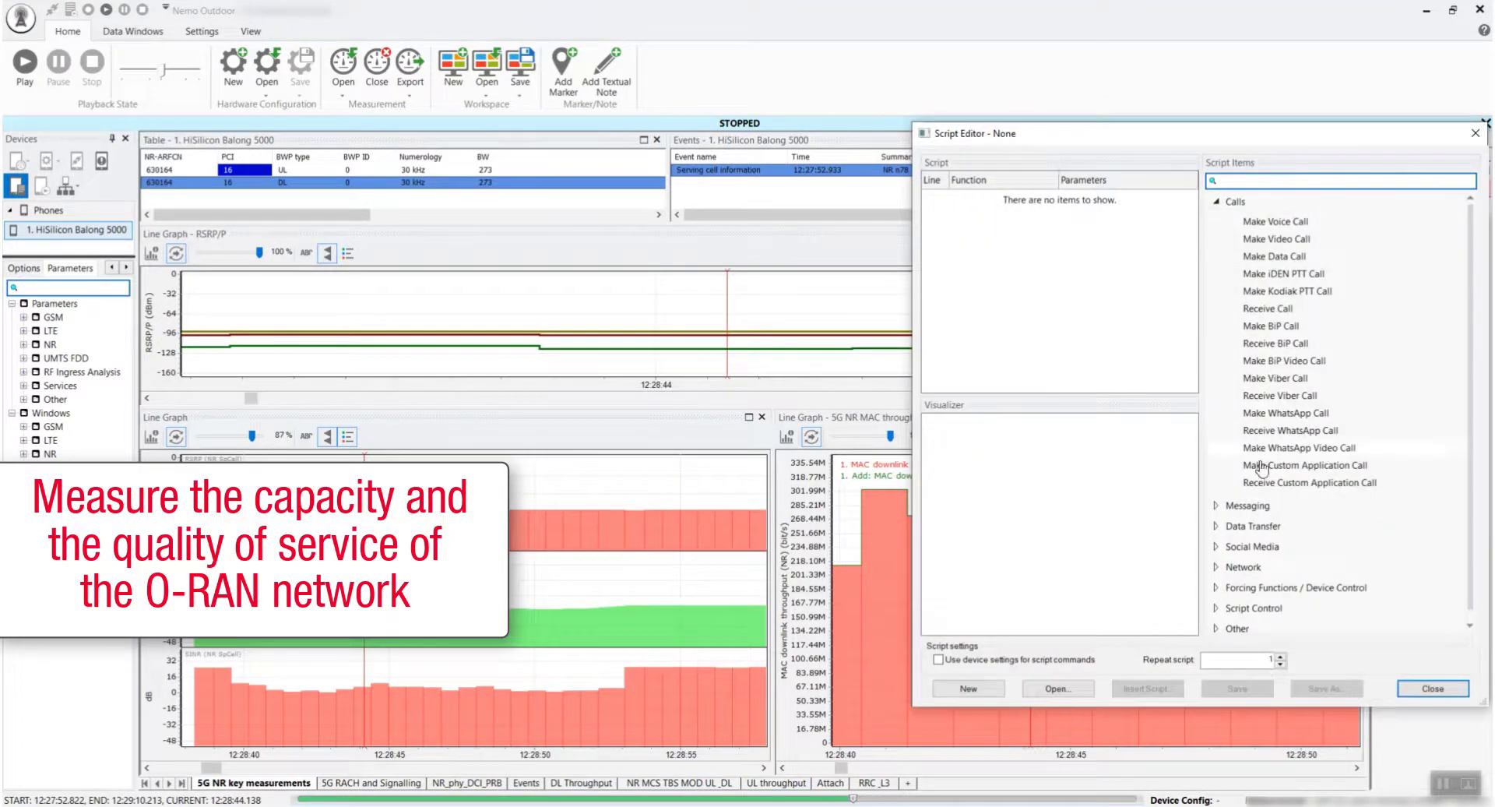
left_click(1218, 528)
scroll(1328, 559, "down", 2)
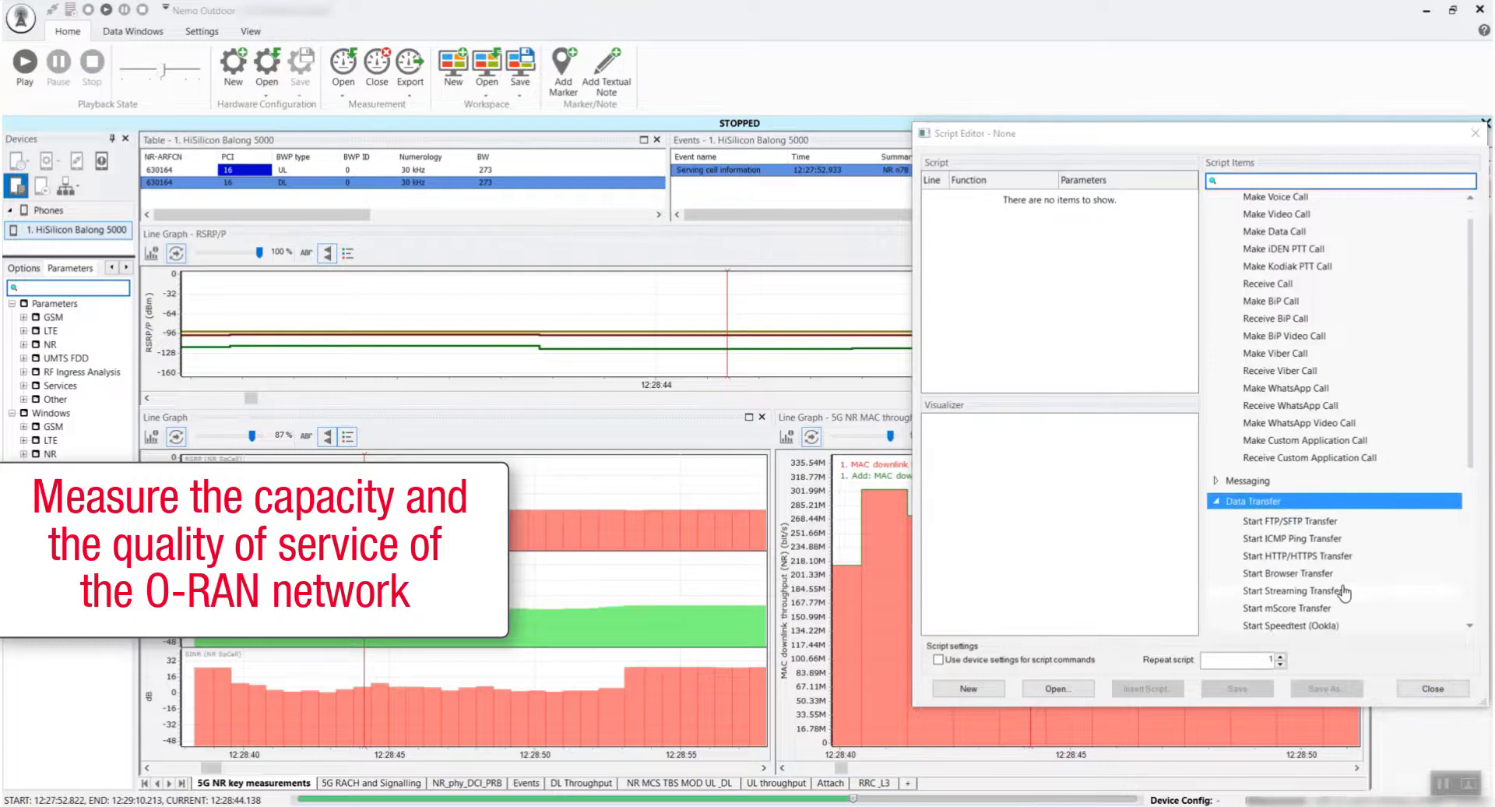
scroll(1328, 559, "down", 1)
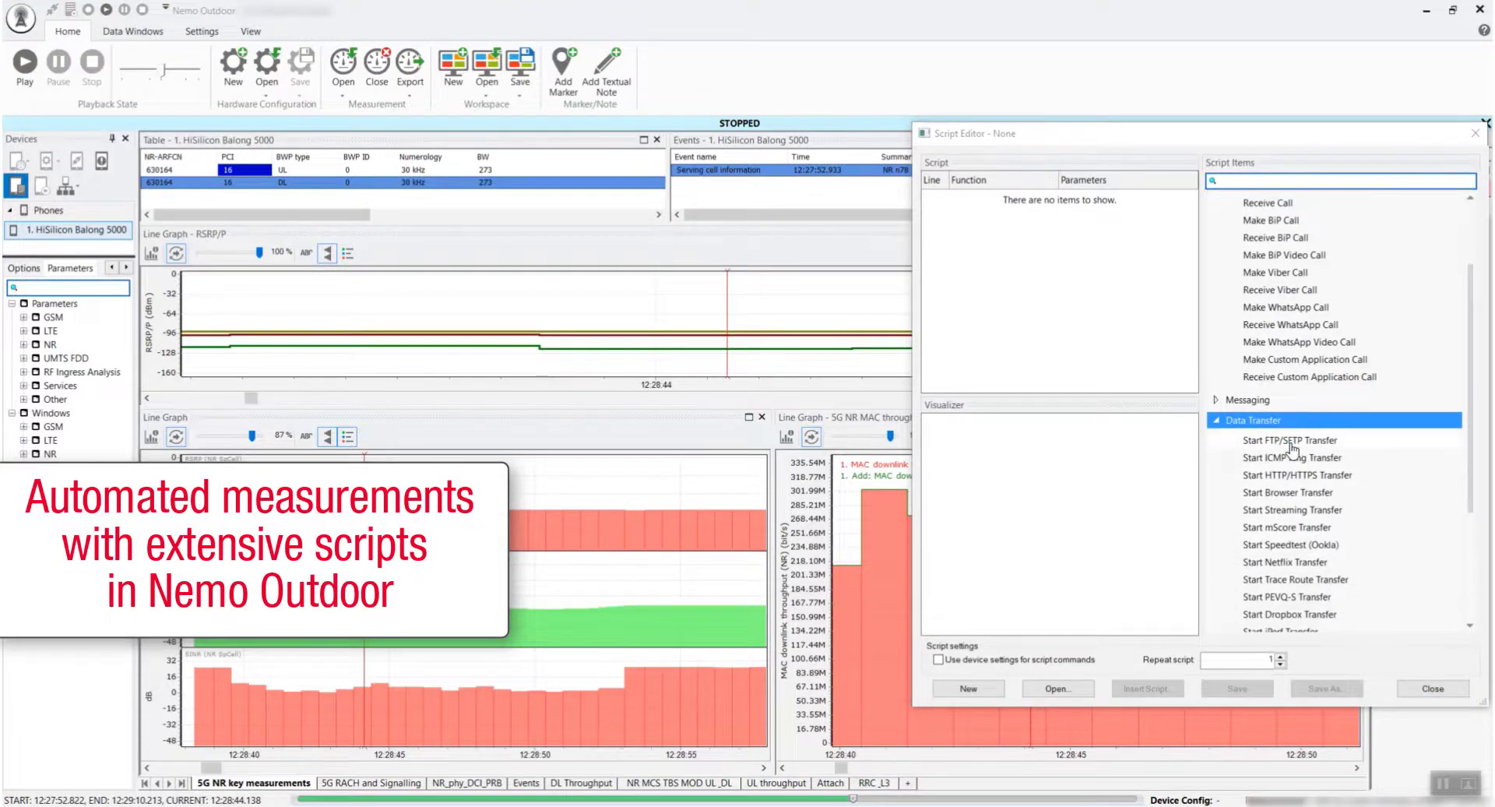
Add an FTP receive of \file1 to local file1 from the pasted host, then adjust the repeat count.
double_click(1291, 441)
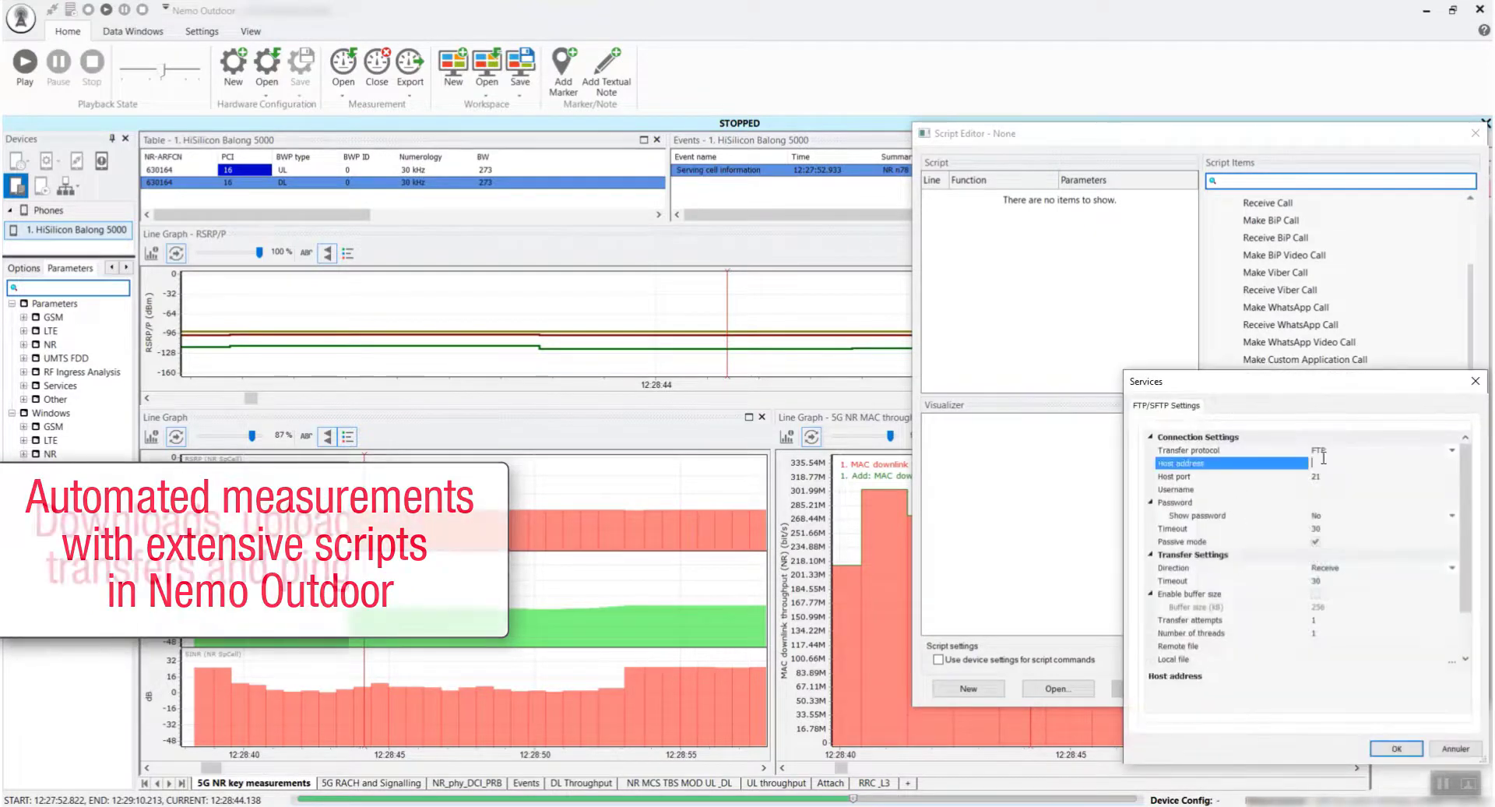
type("oran_ftp_server_ip")
left_click(1339, 569)
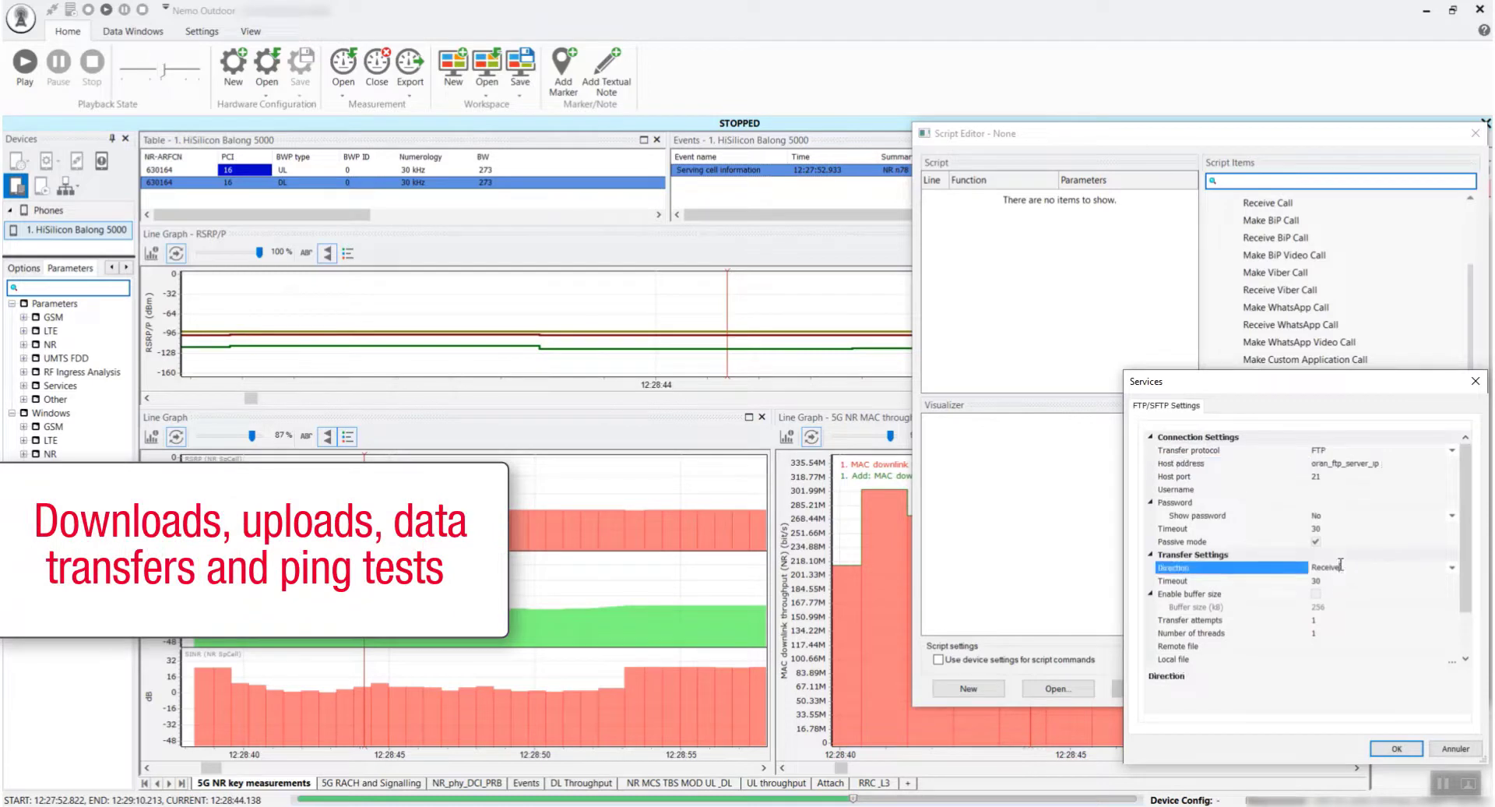
left_click(1451, 567)
left_click(1451, 577)
left_click(1336, 645)
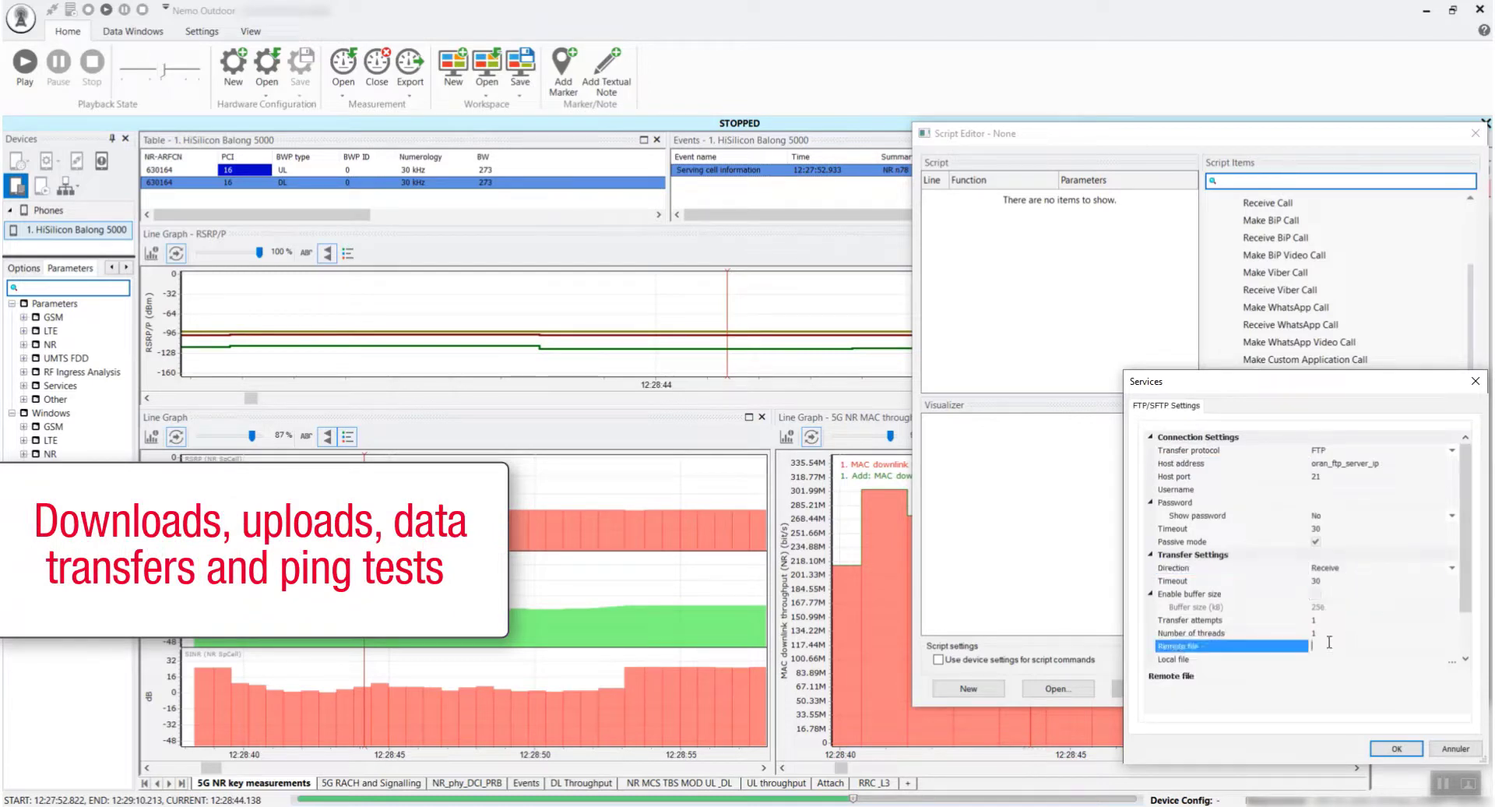
type("\\")
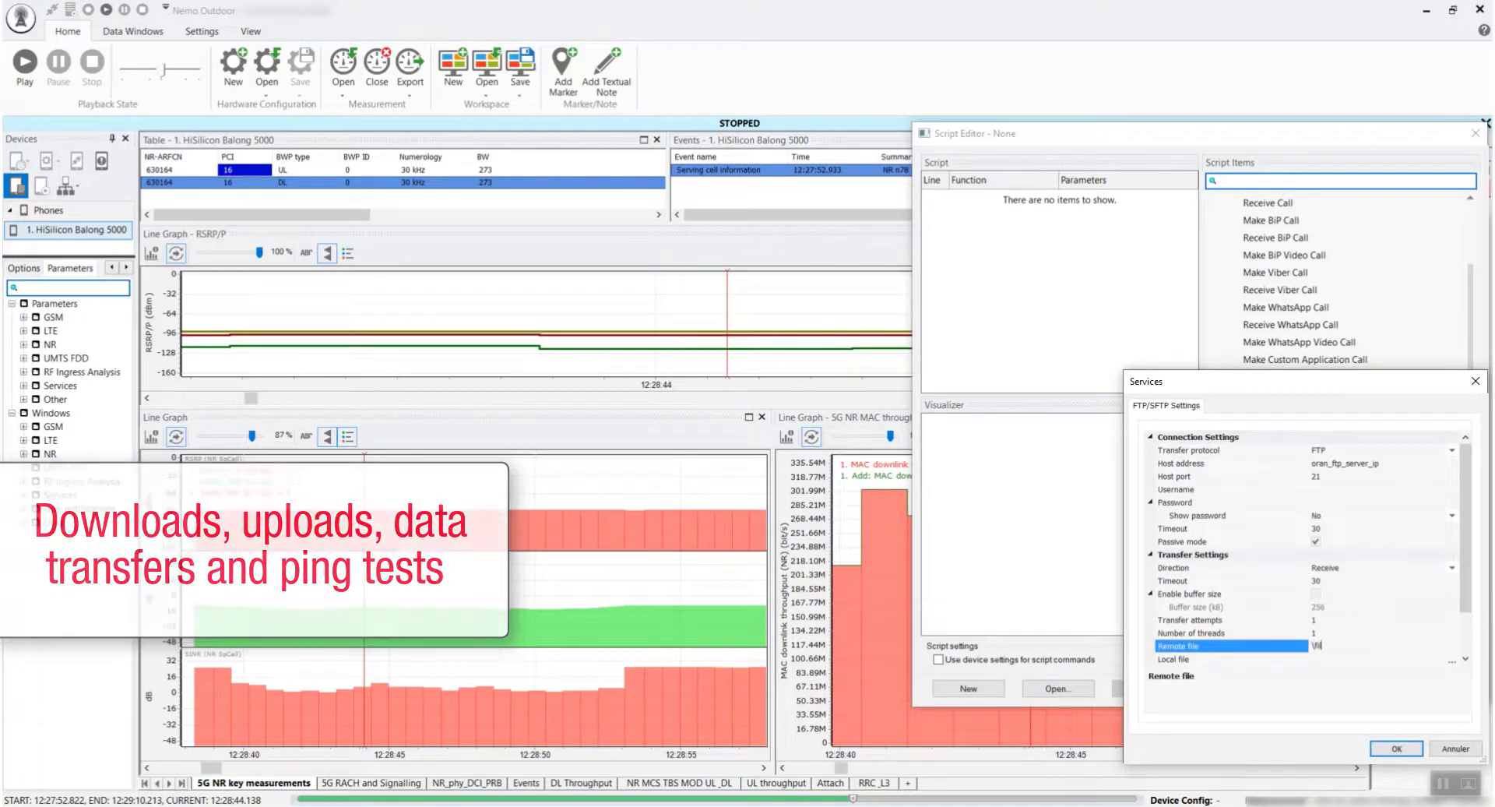
type("file1")
left_click(1330, 653)
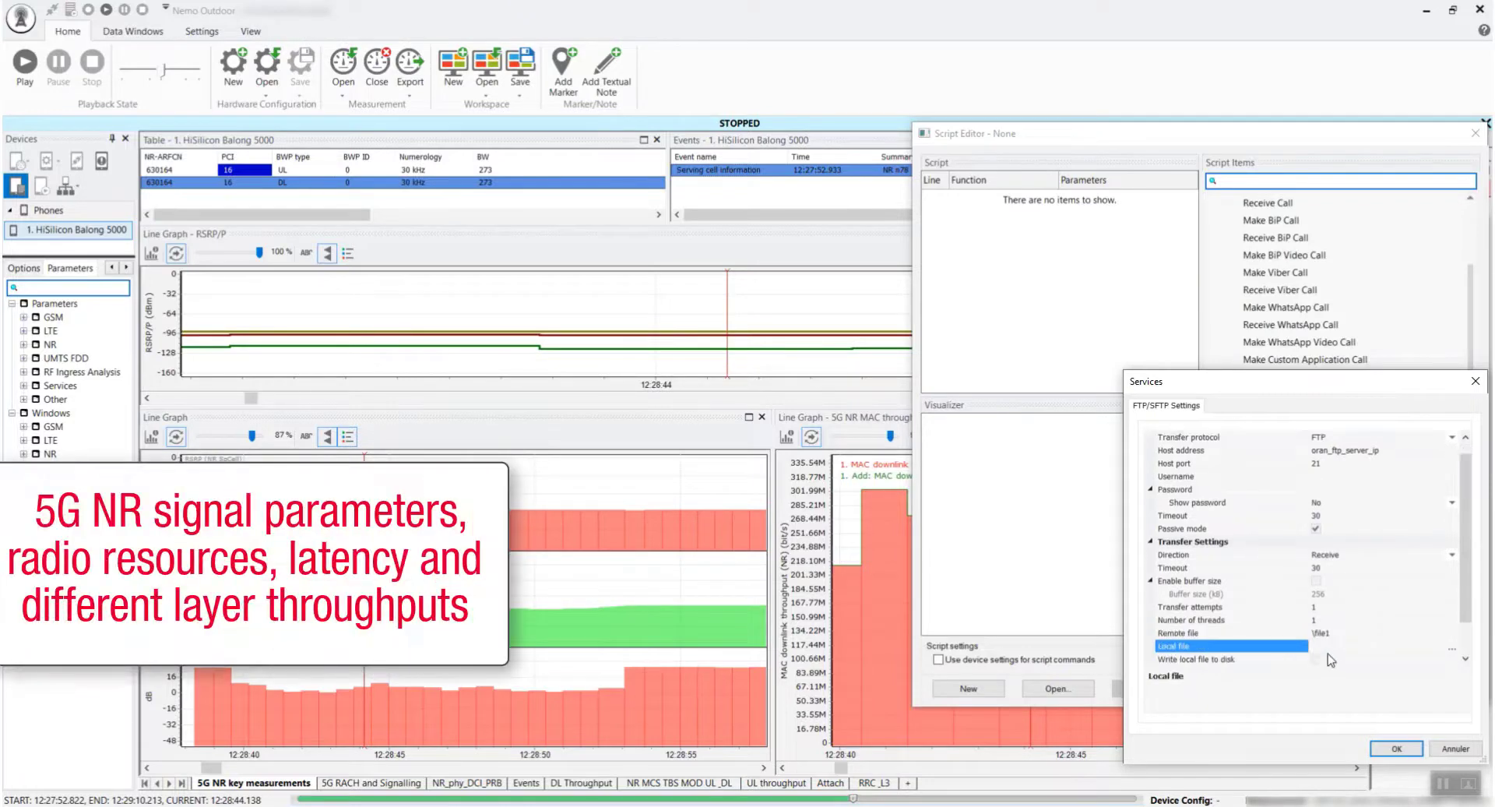
type("file1")
left_click(1392, 750)
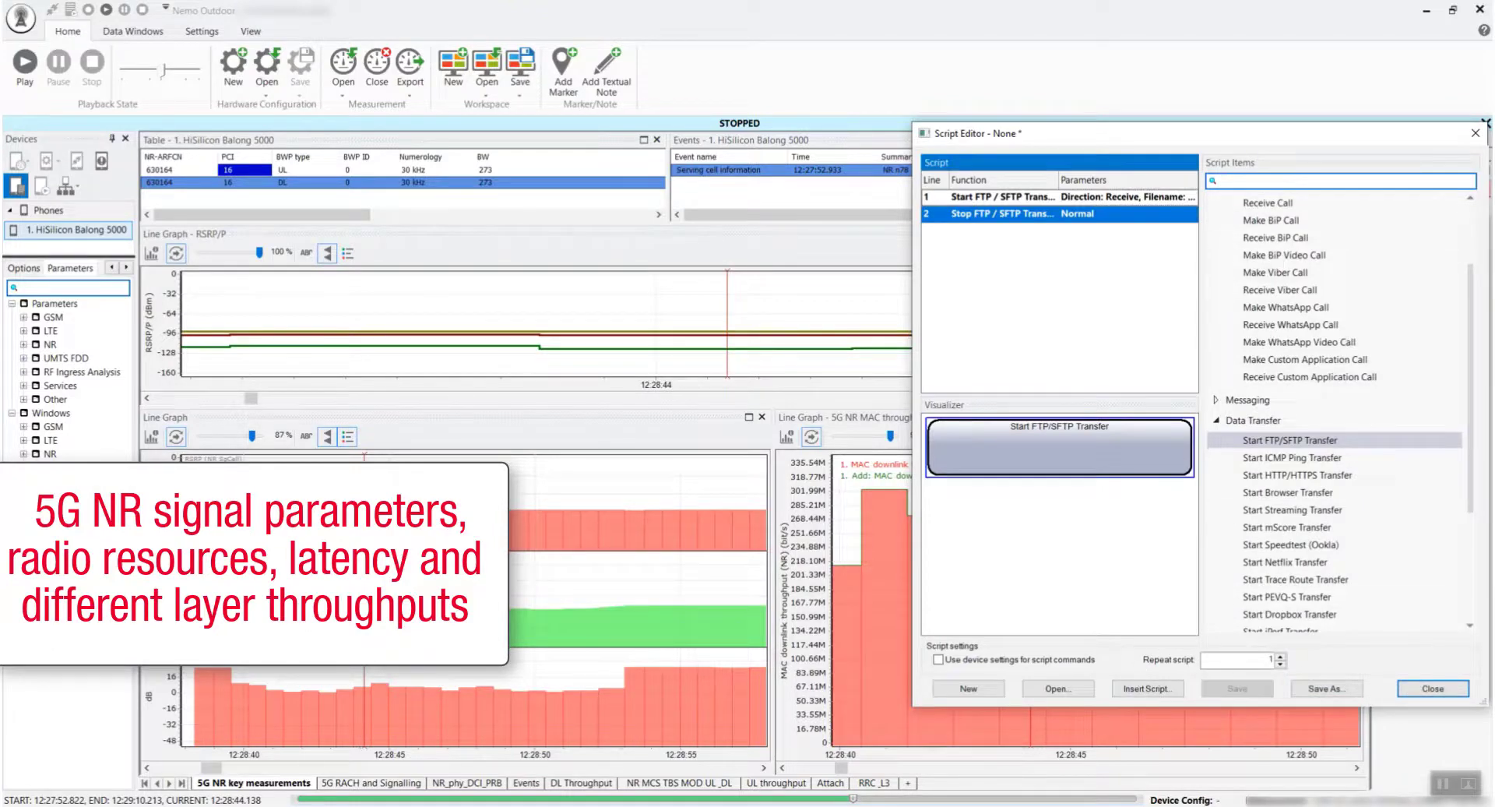
left_click(1282, 660)
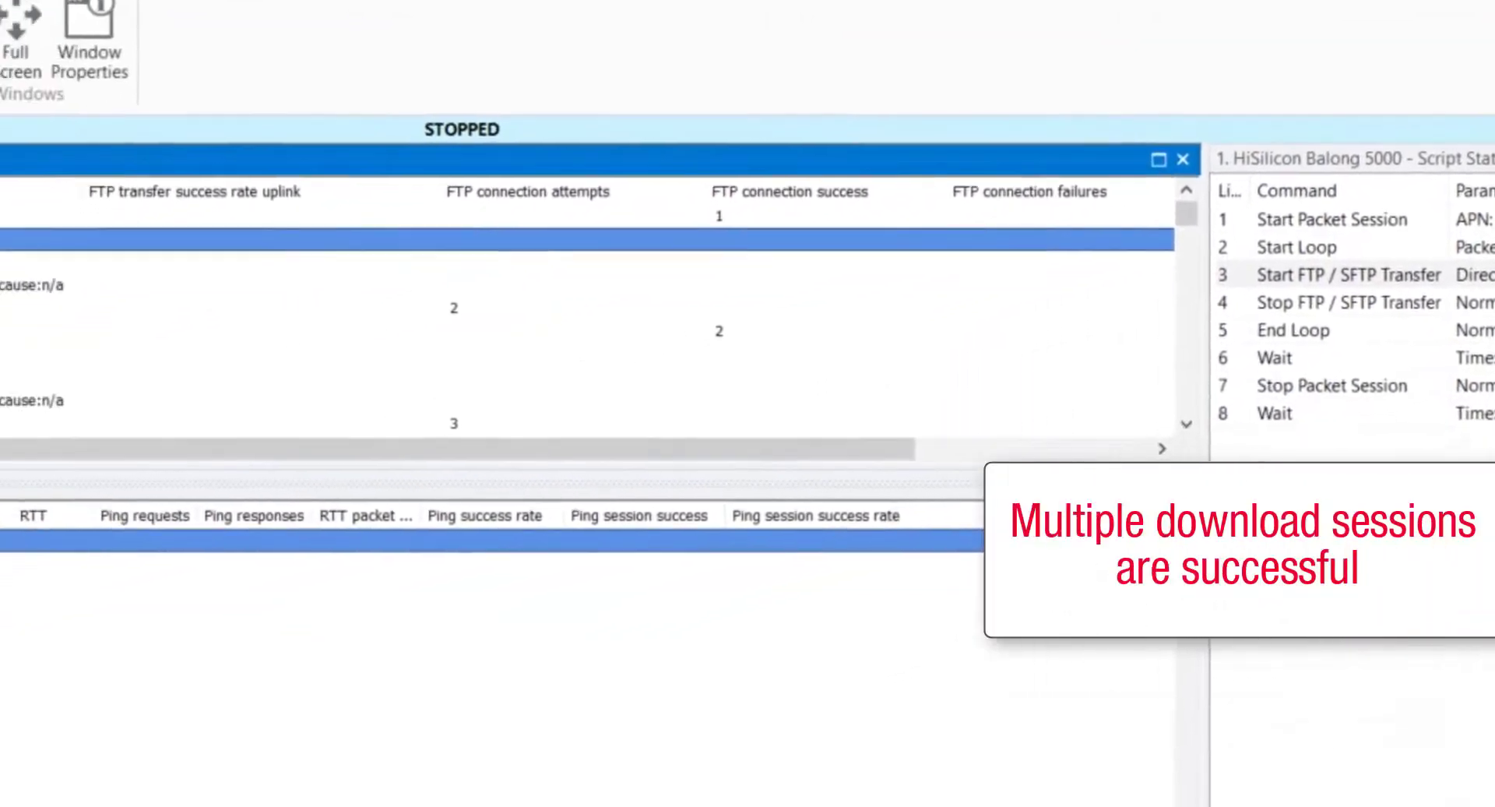
Inspect the transfer completed, disconnect, connection attempt/success and /file200k.pcap request events.
left_click(102, 195)
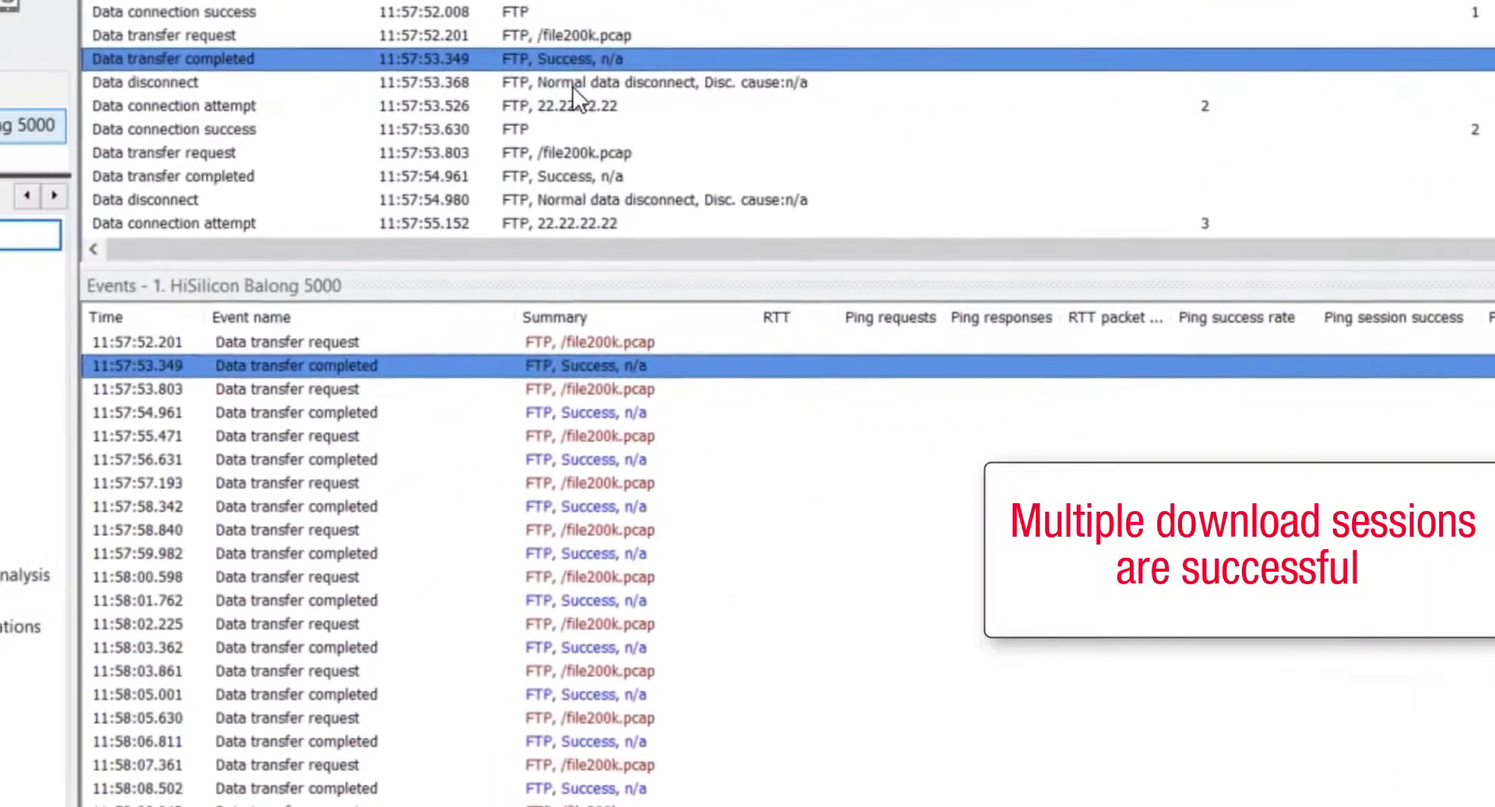
left_click(575, 85)
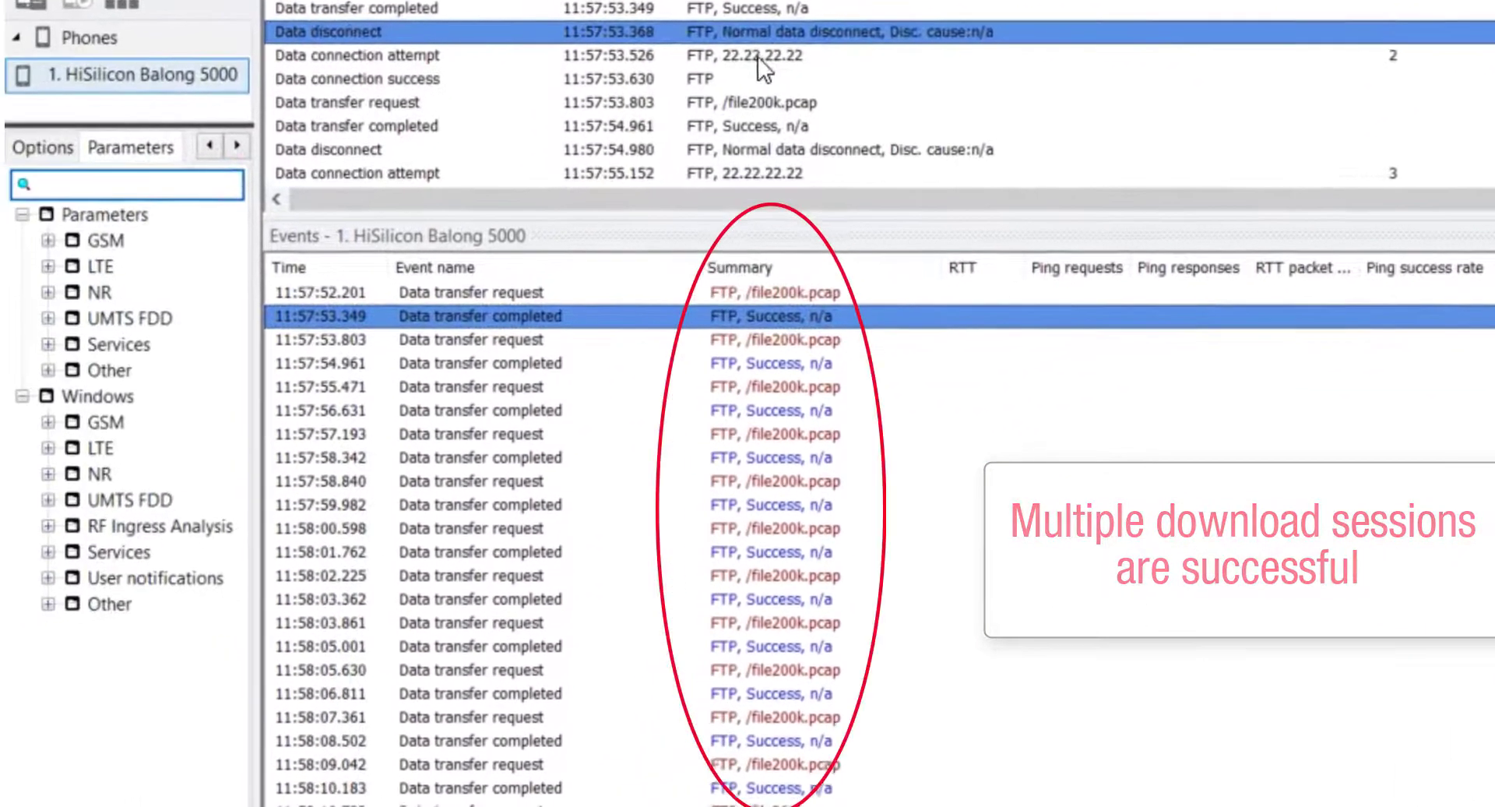
left_click(574, 107)
left_click(571, 125)
left_click(754, 98)
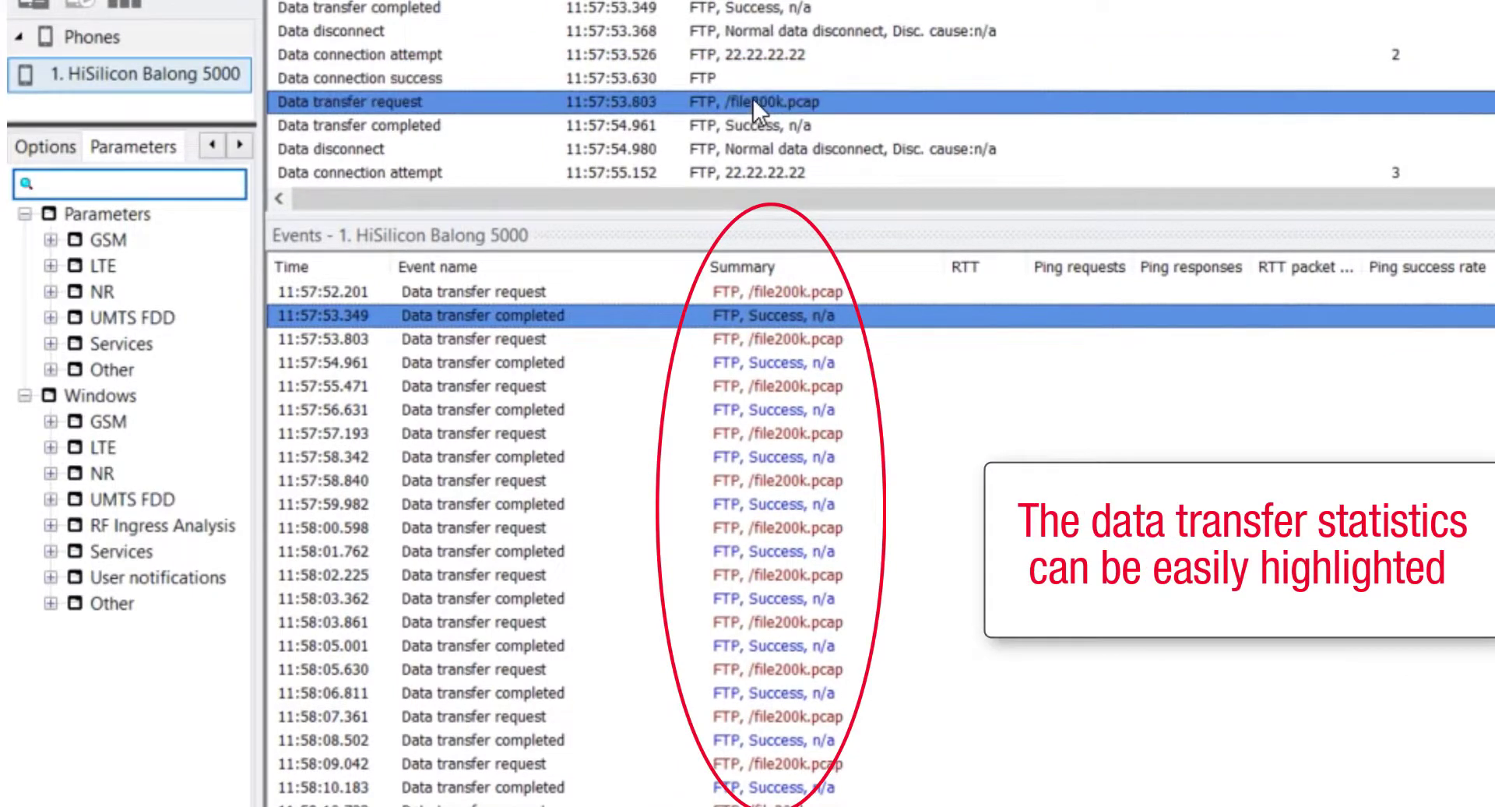
left_click(754, 122)
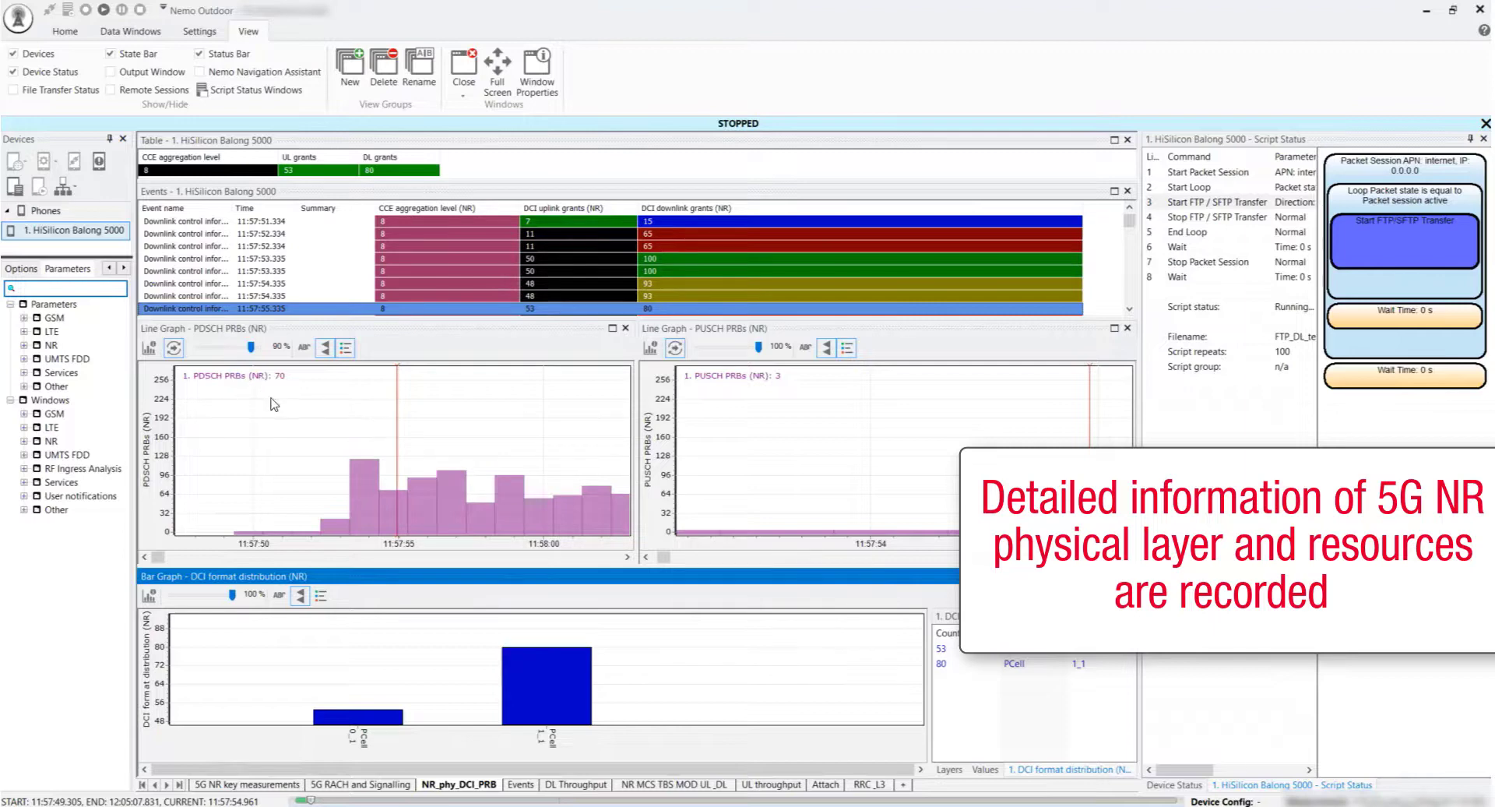
Step the replay along the PDSCH PRBs graph from 11:57:57 to 11:58:04.
left_click(462, 502)
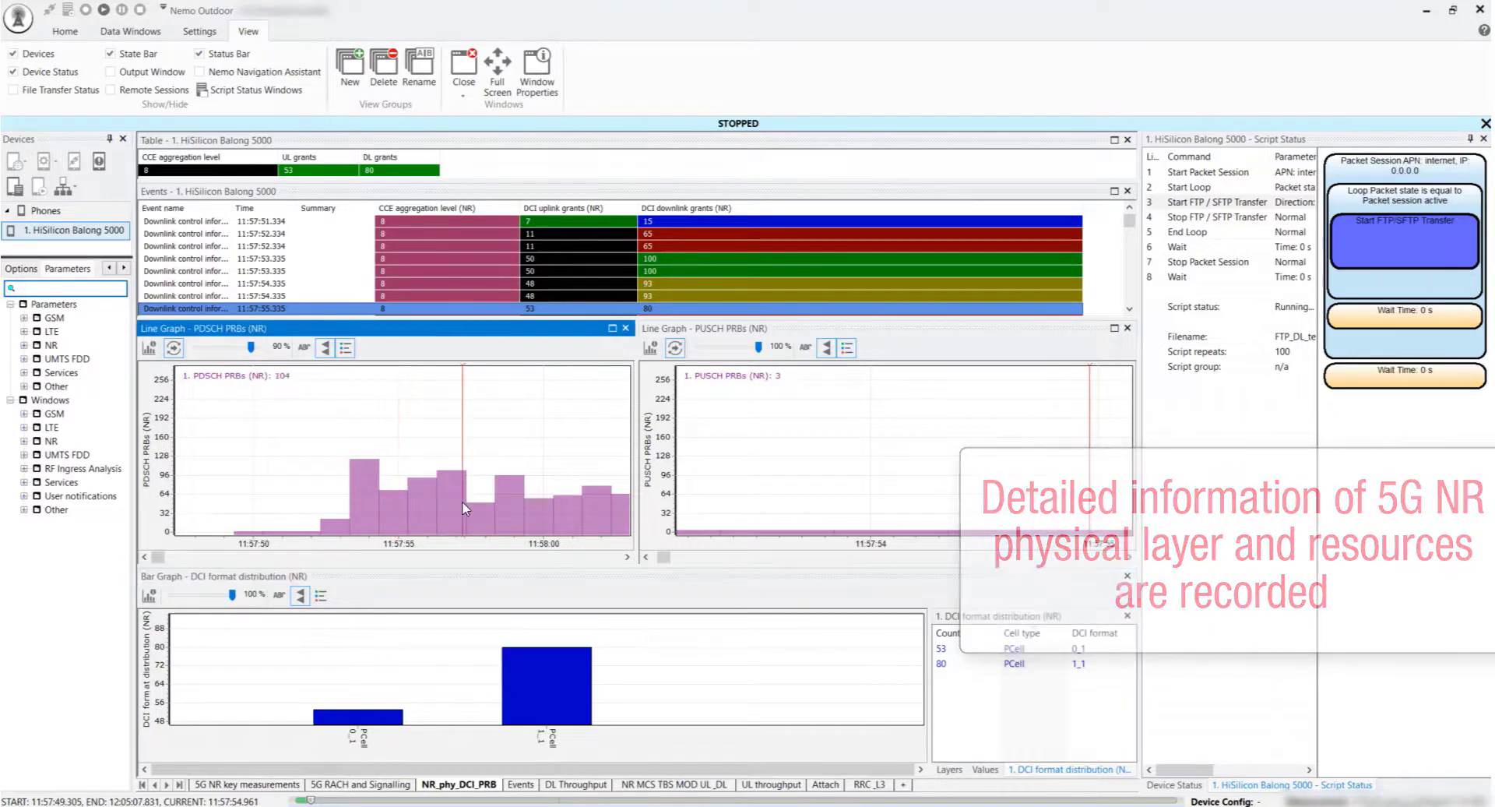
left_click(515, 500)
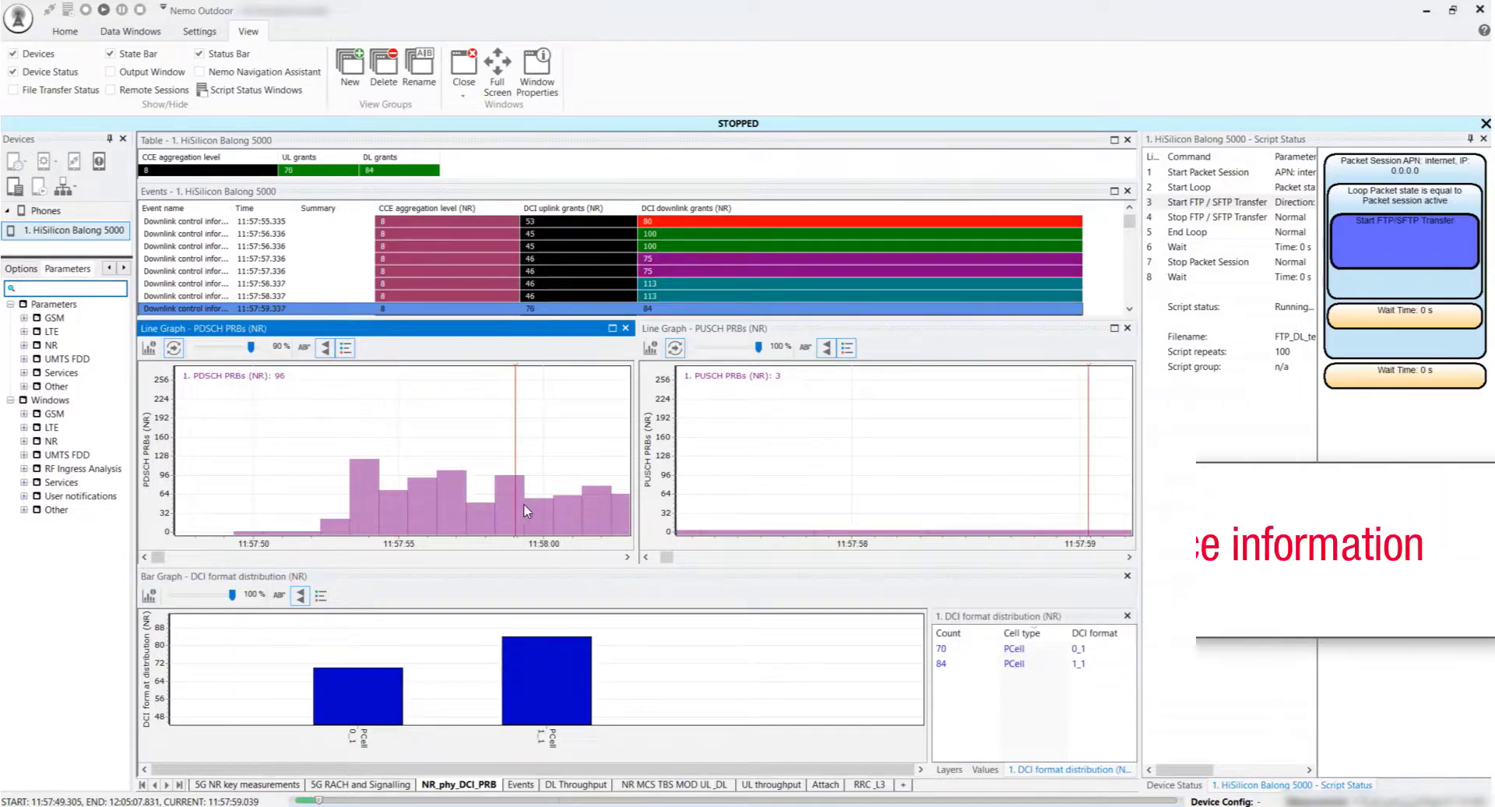
left_click(557, 508)
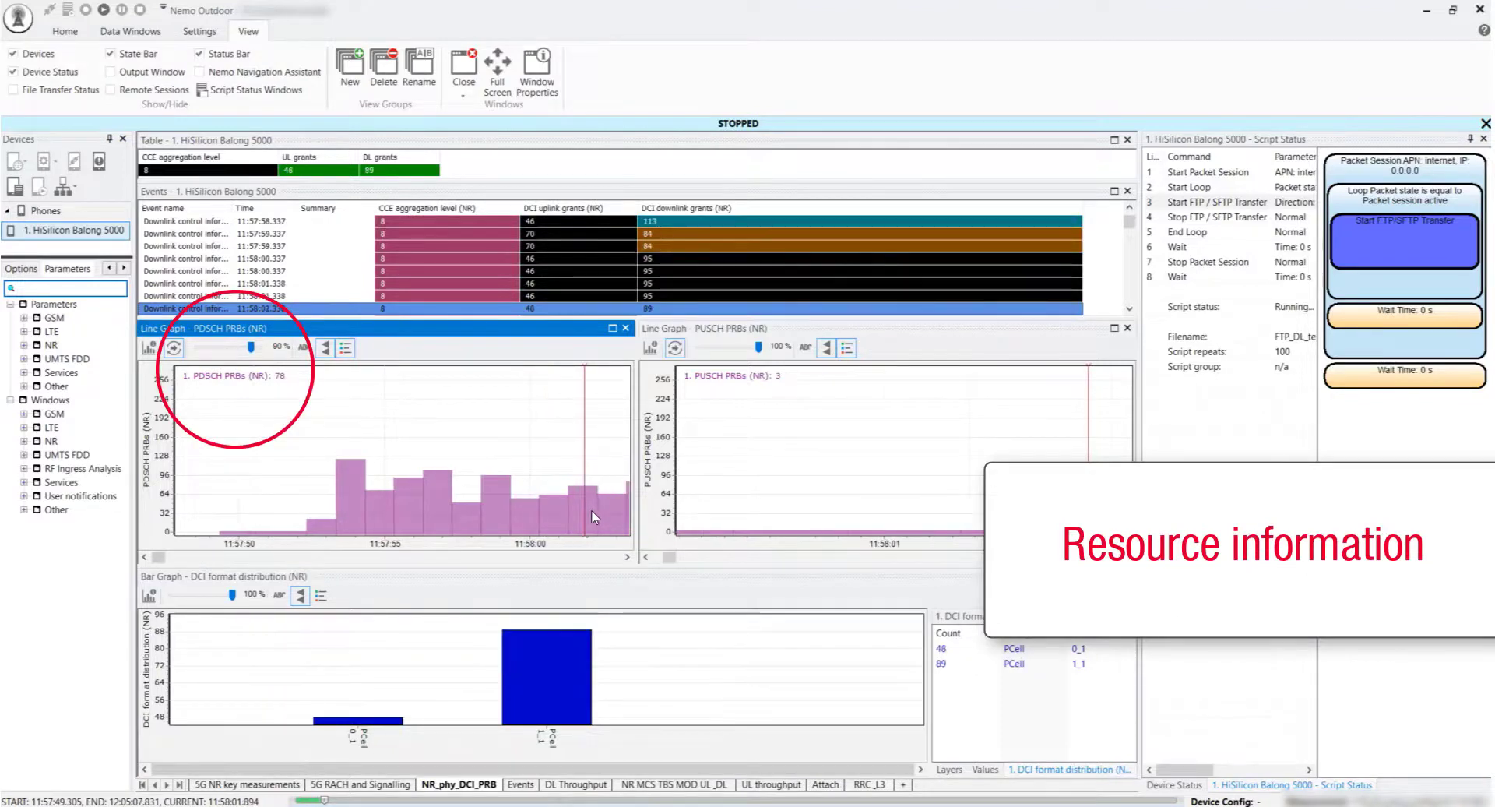
left_click(614, 514)
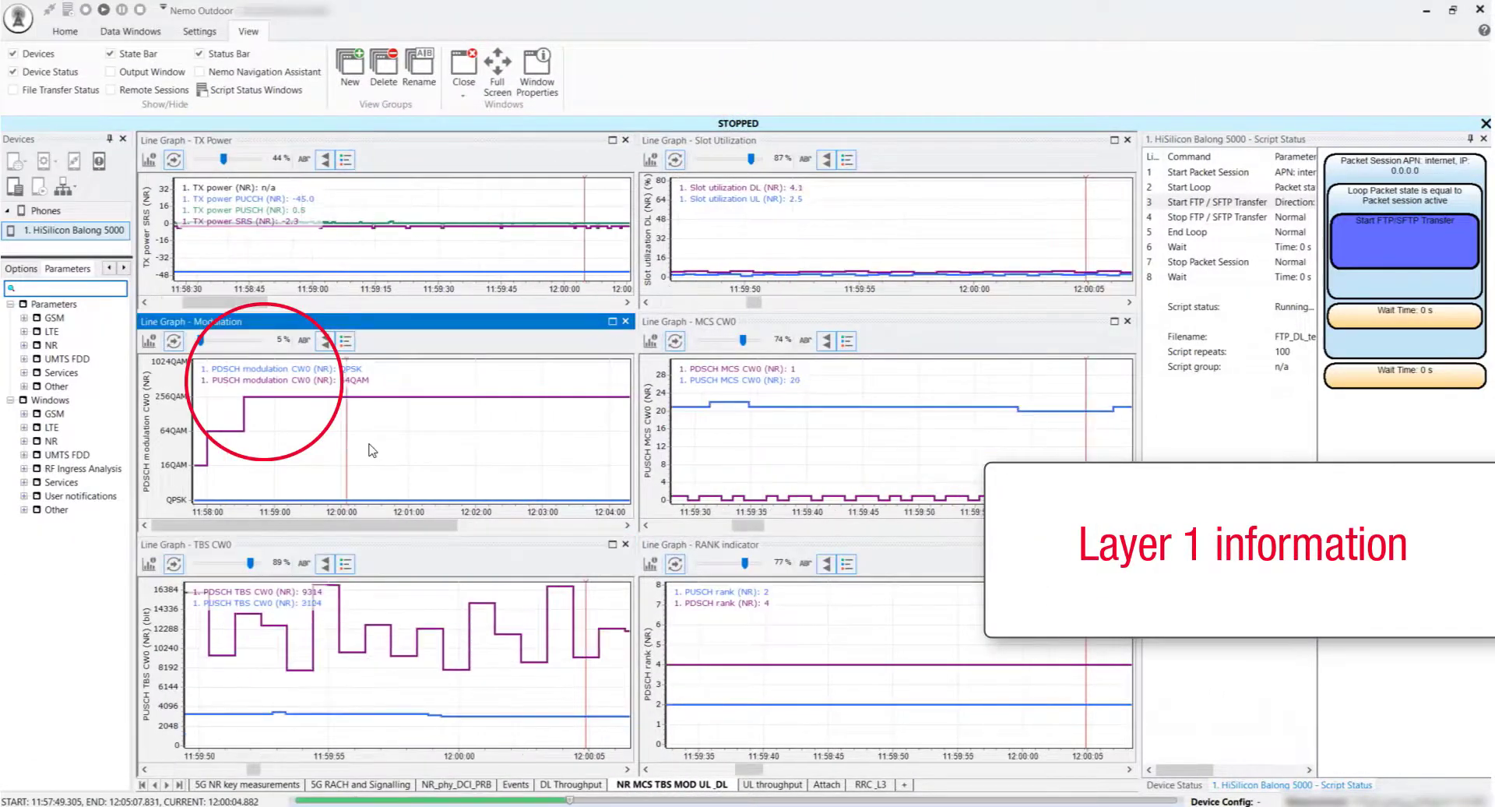
Check Modulation and MCS CW0 at 12:01:28, then bring up the DL Throughput sheet.
left_click(441, 440)
left_click(739, 442)
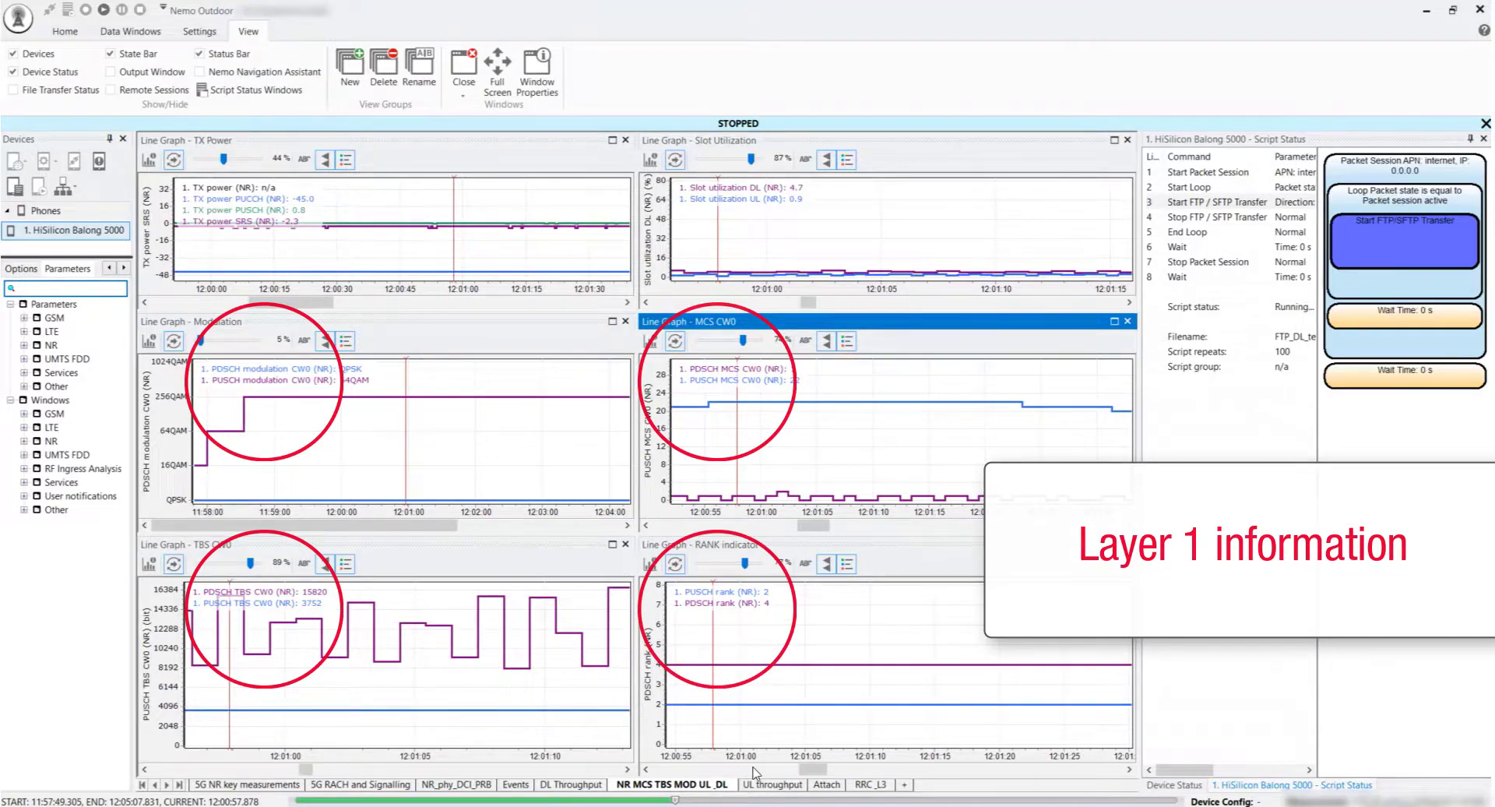
left_click(583, 786)
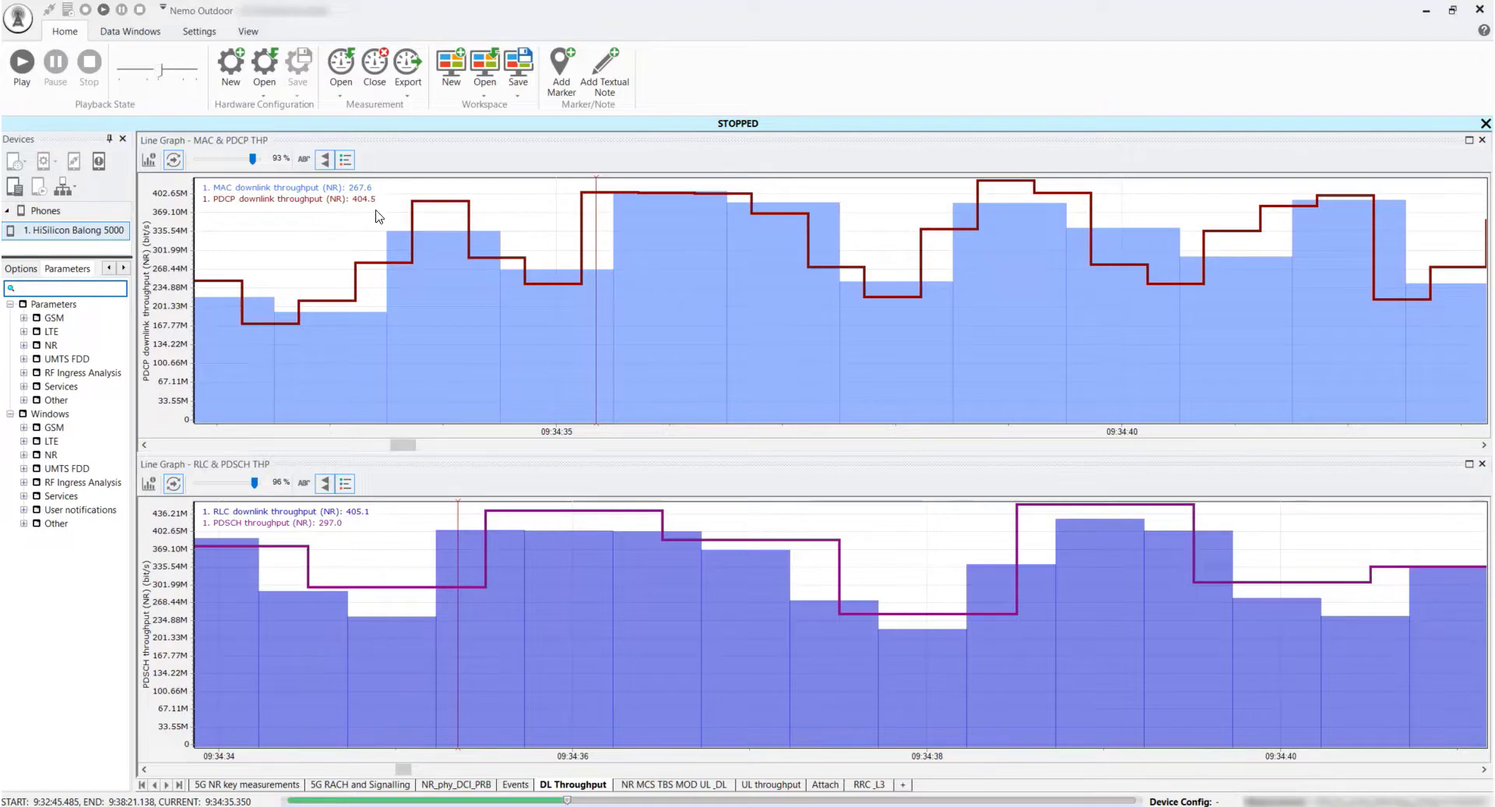
Sync the replay to 09:34:38.925 on MAC/PDCP, 09:34:34.508 on PDSCH PRBs, 09:34:36.627 on Modulation.
left_click(691, 200)
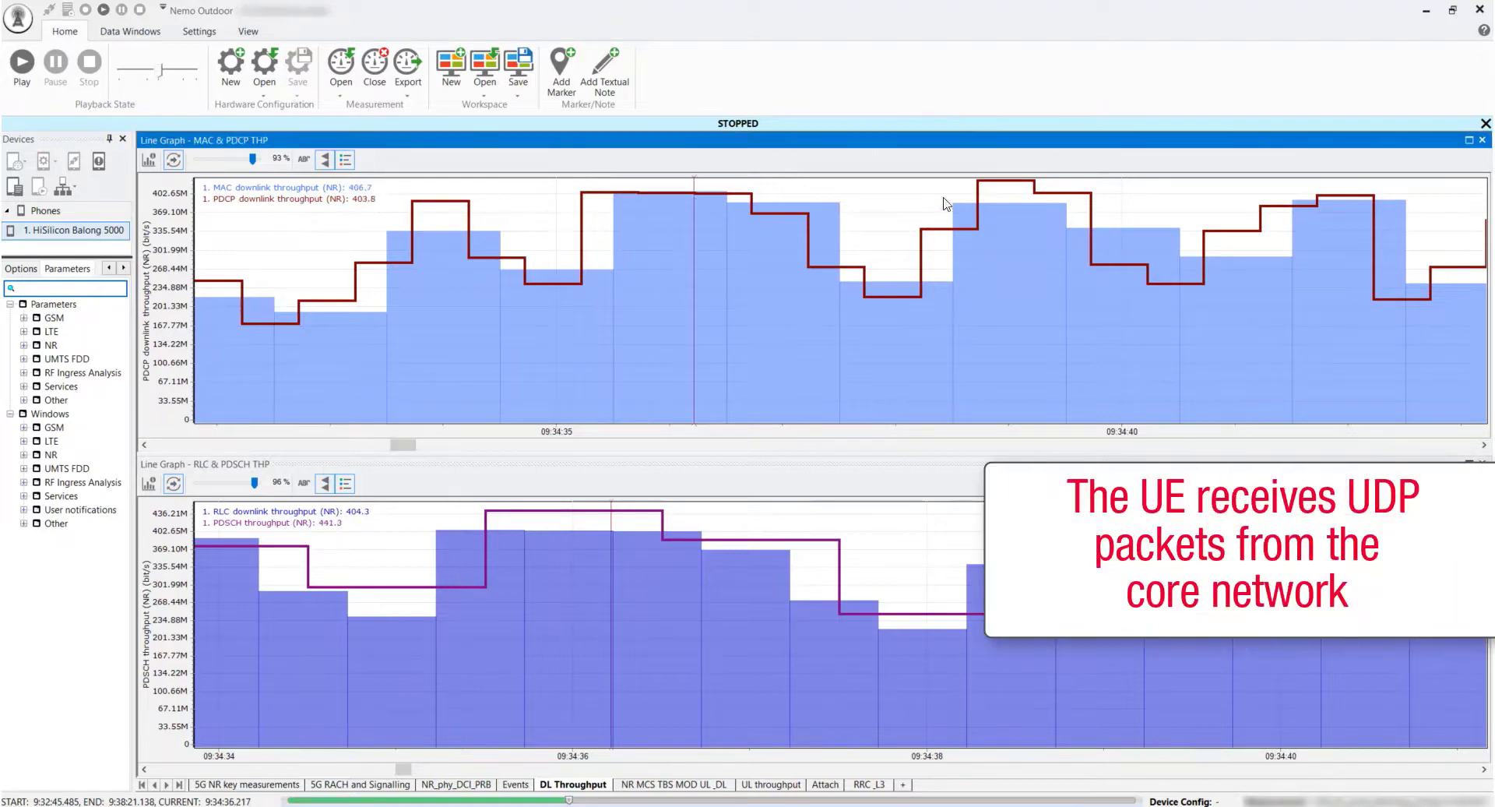
left_click(999, 194)
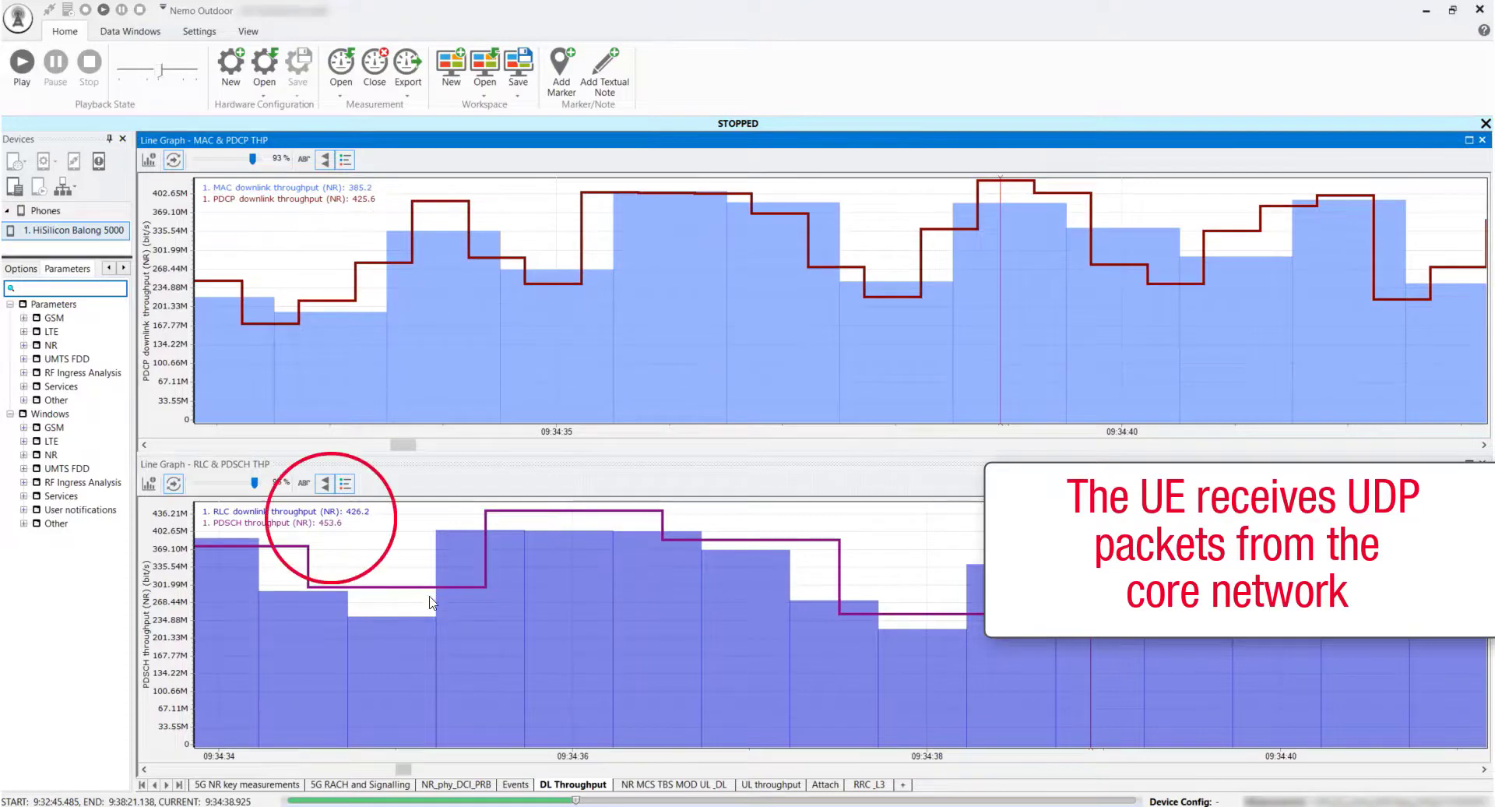
left_click(454, 784)
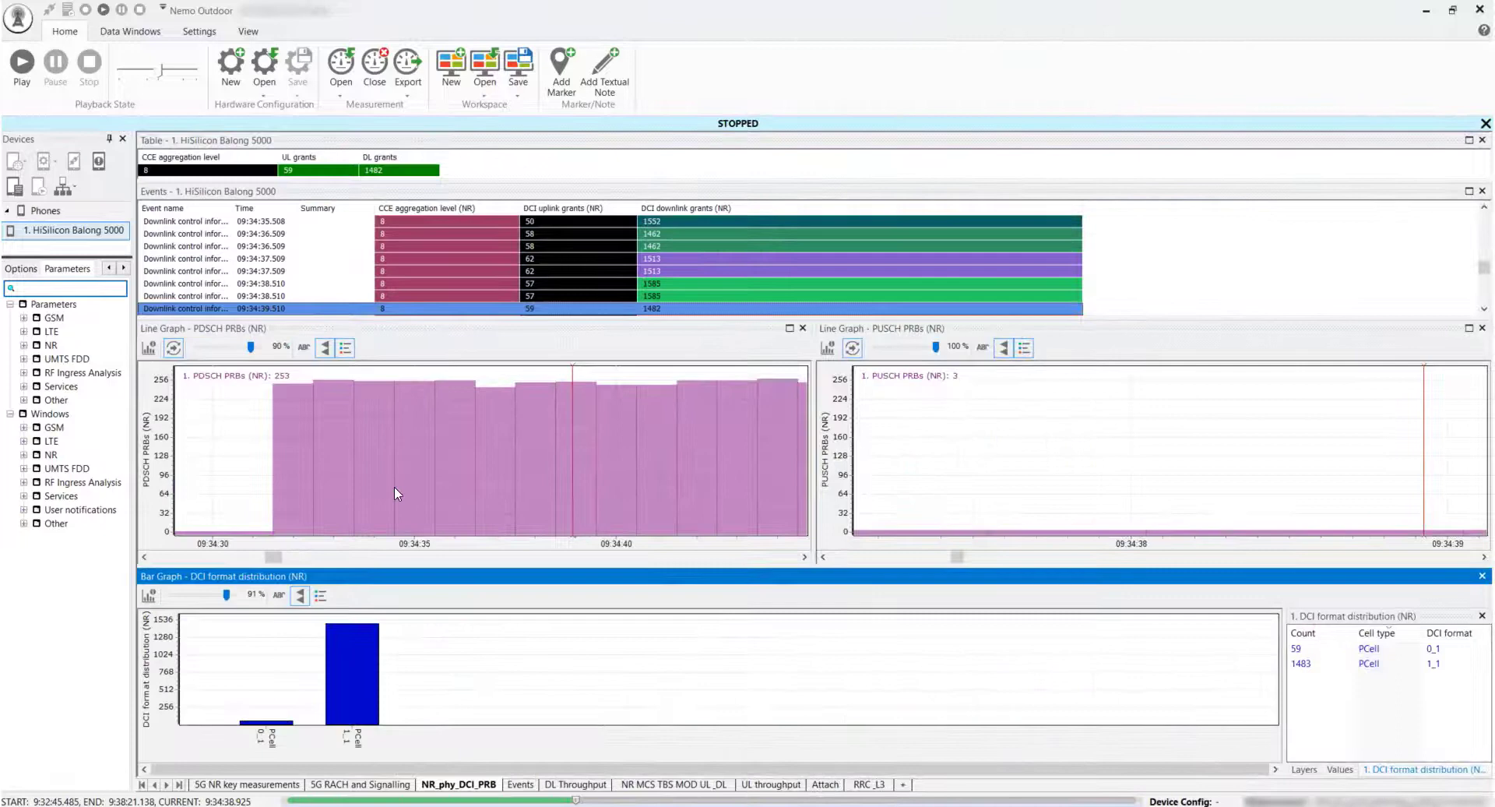
left_click(394, 473)
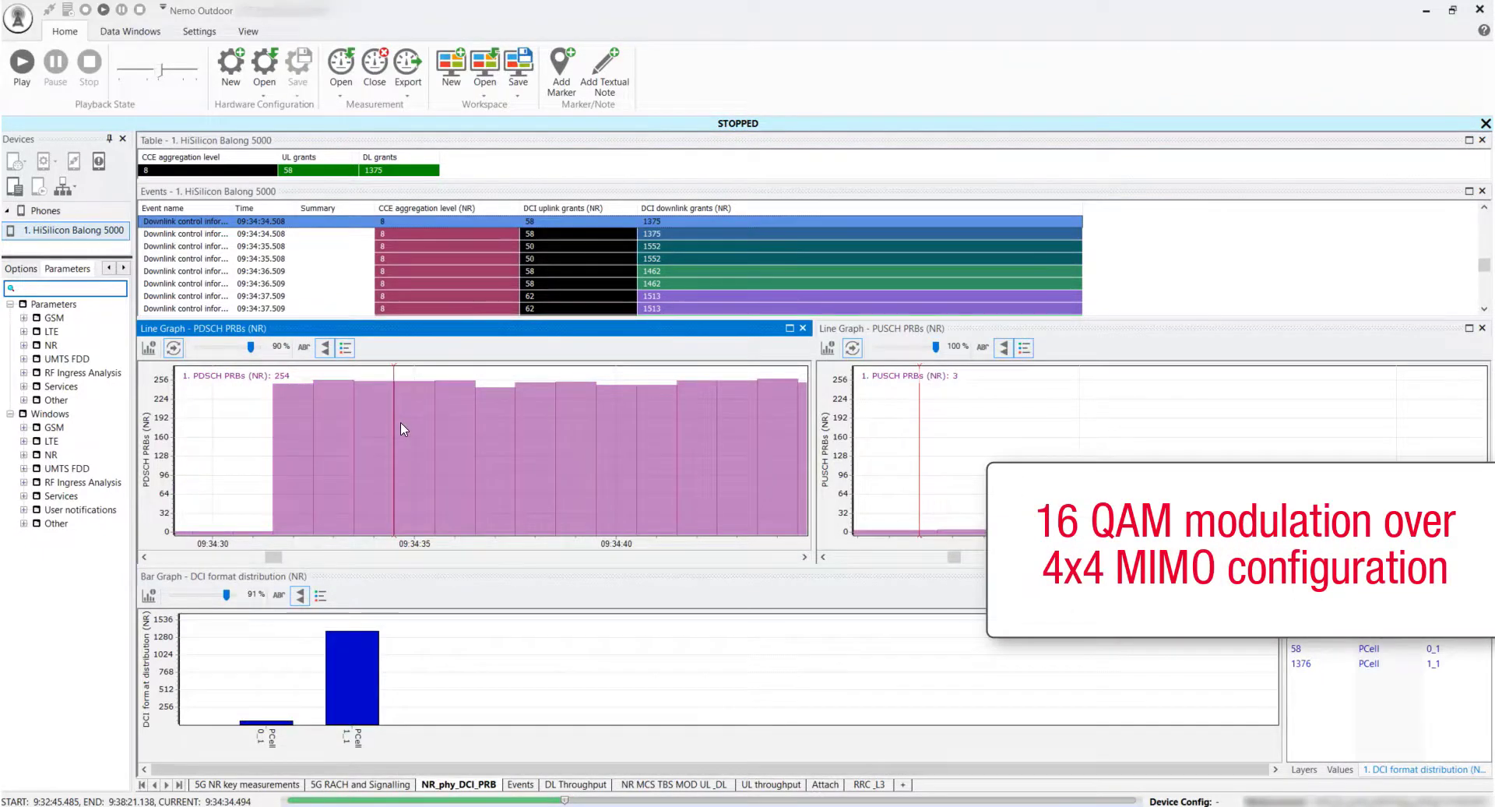
left_click(637, 784)
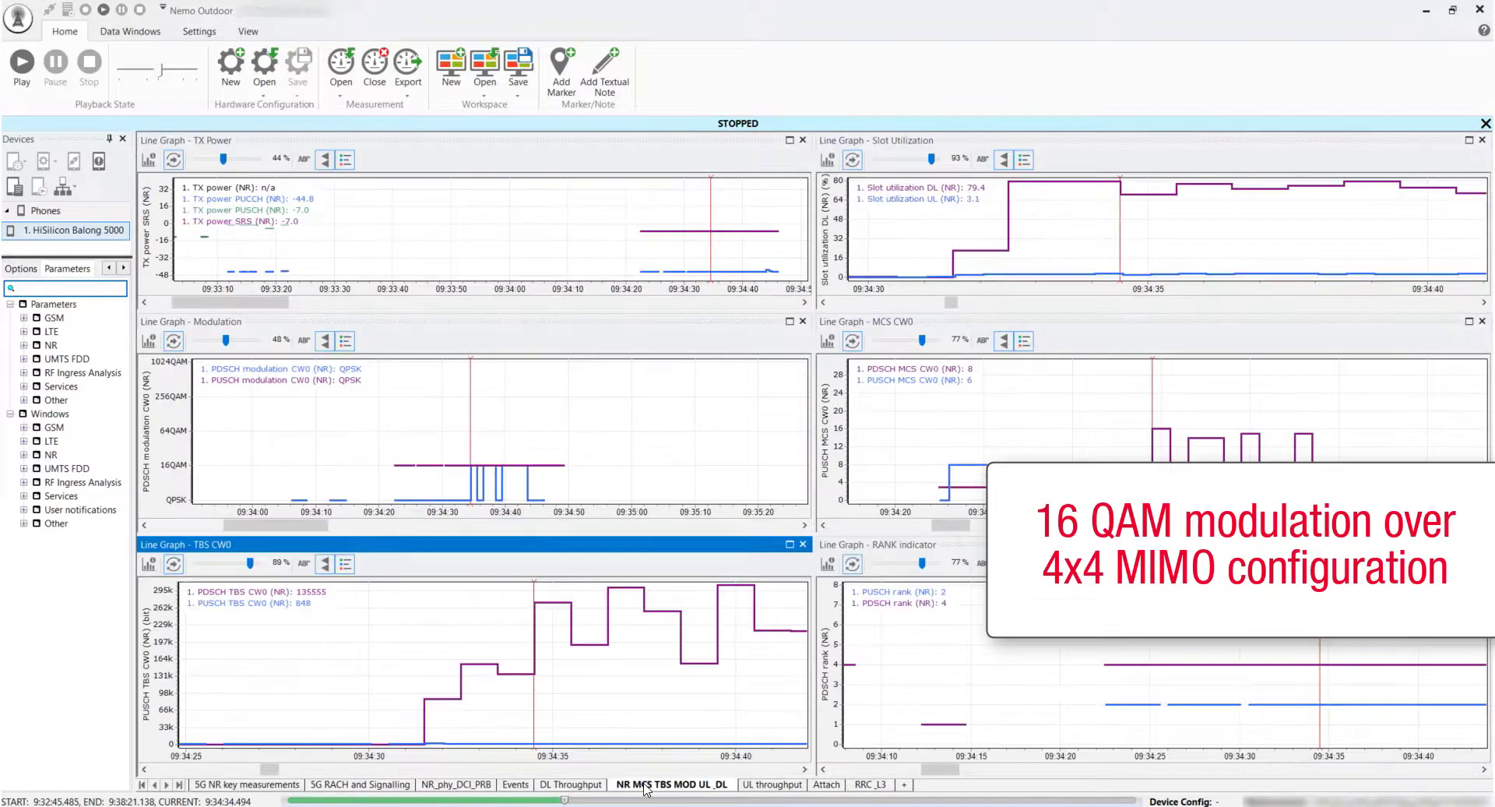
left_click(485, 485)
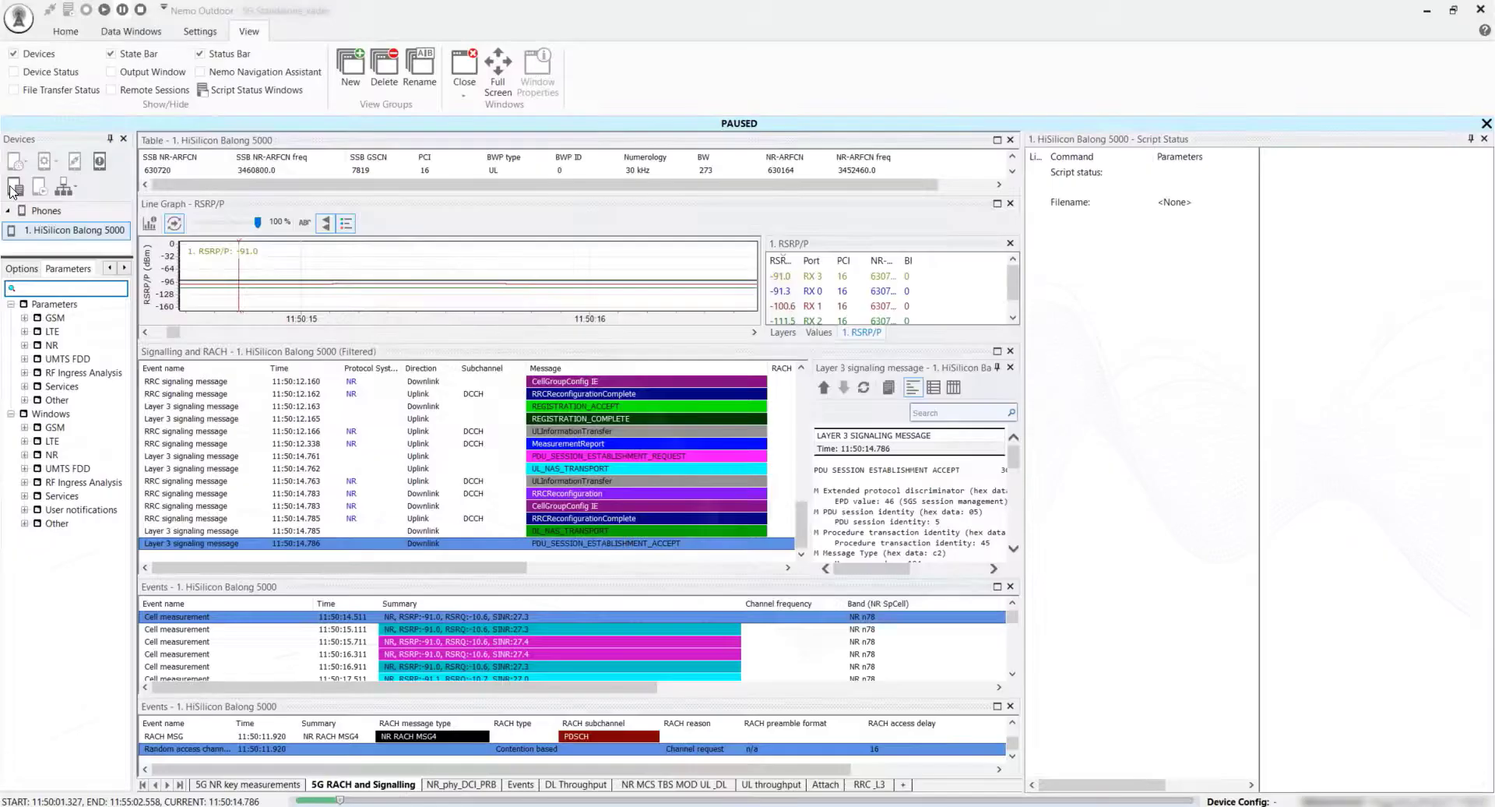
Add a Start ICMP Ping Transfer step to the script that pings the O-RAN server address 50 times.
left_click(14, 185)
left_click(920, 191)
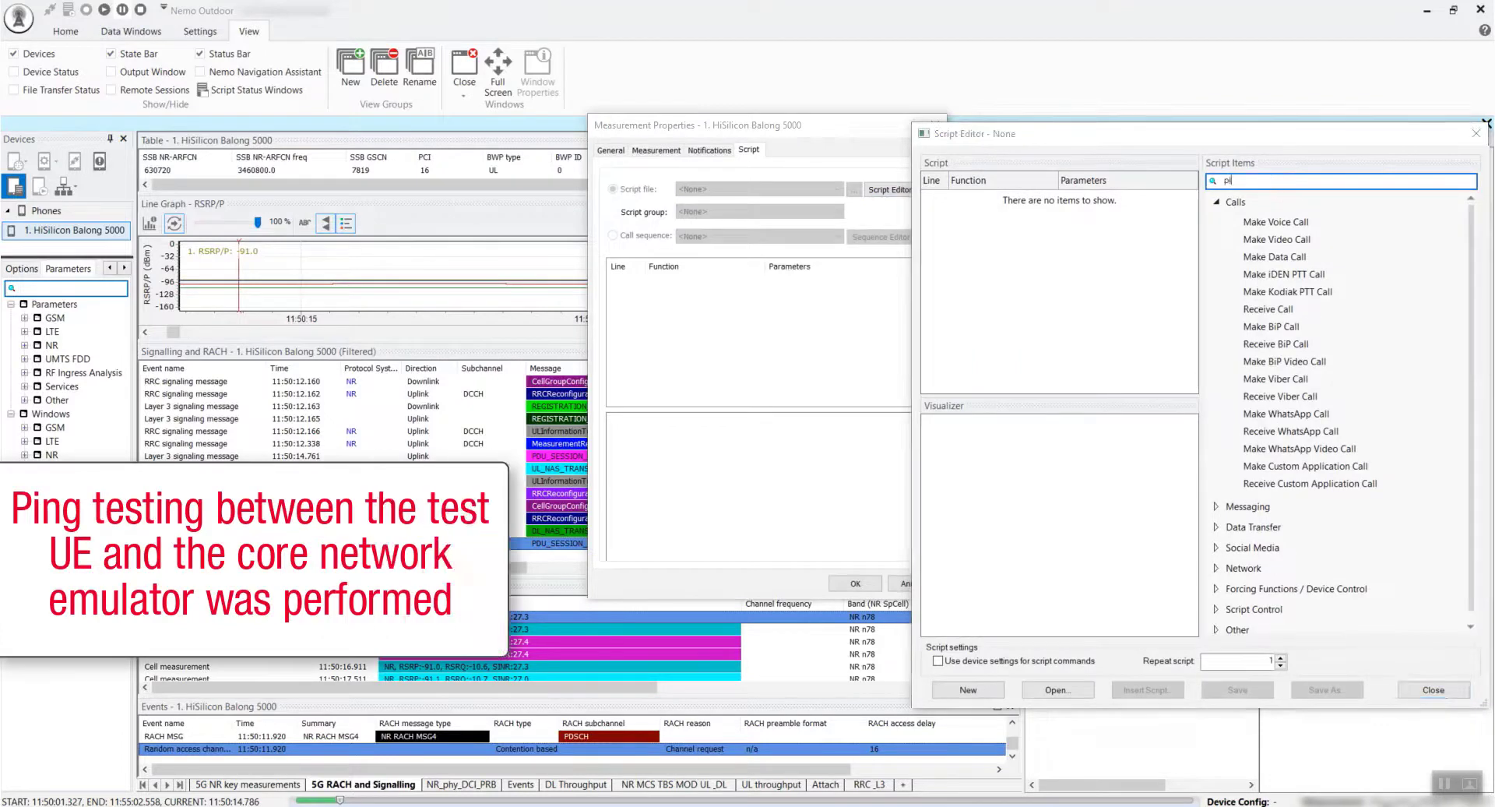
double_click(1264, 222)
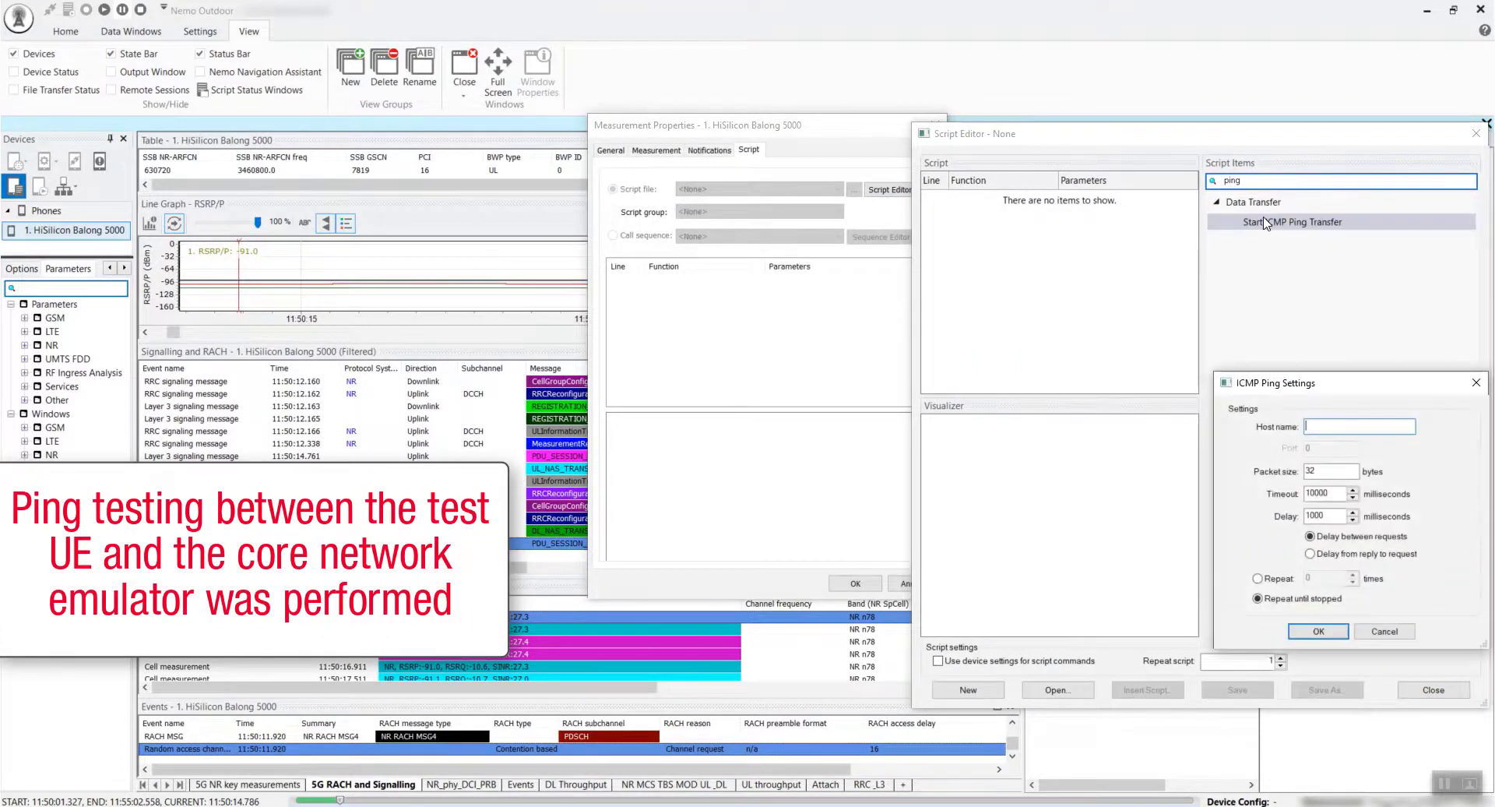
type("O-RAN_server_adress")
left_click(1279, 579)
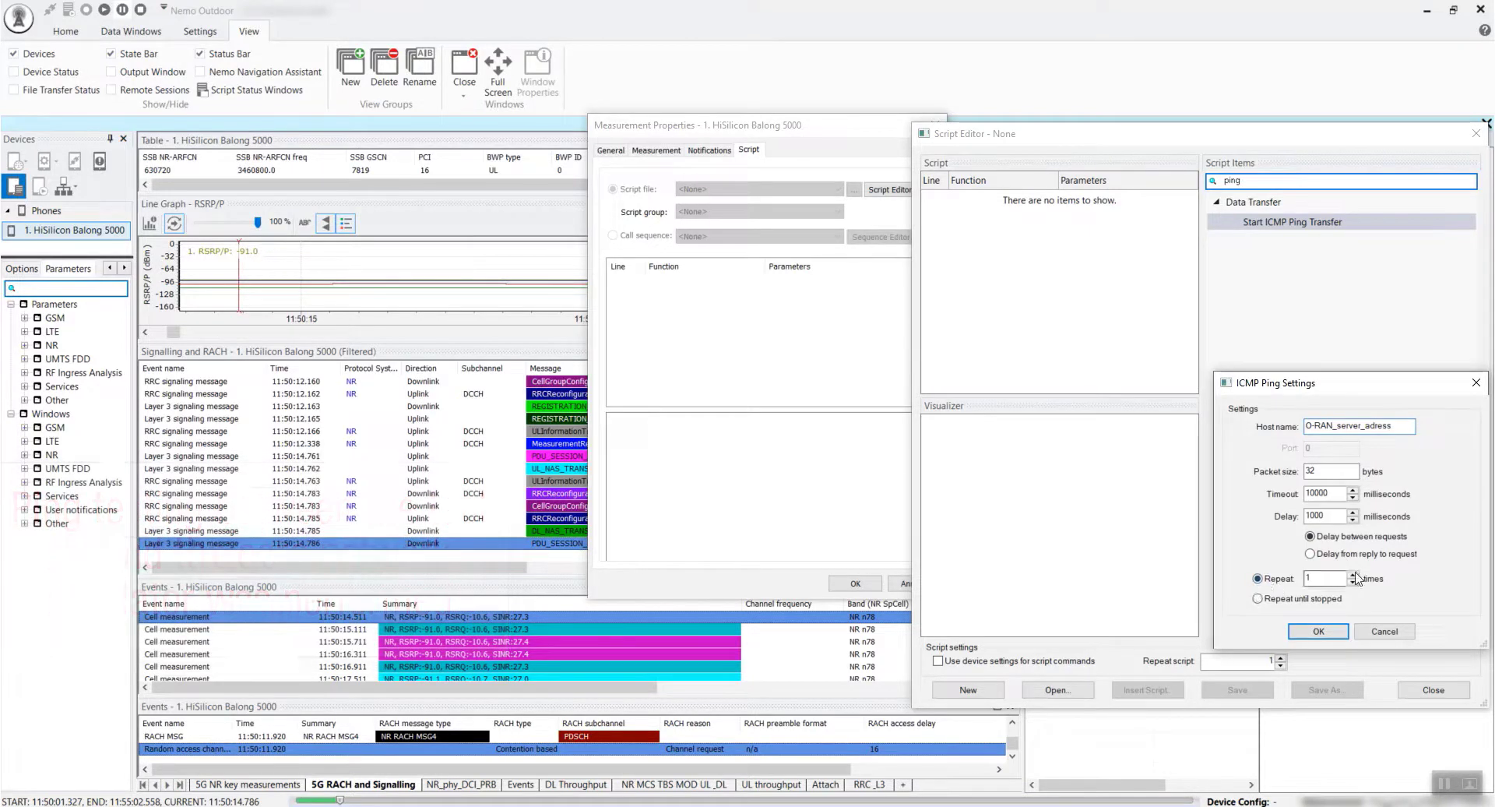
type("50")
left_click(1384, 629)
left_click(1434, 689)
left_click(901, 589)
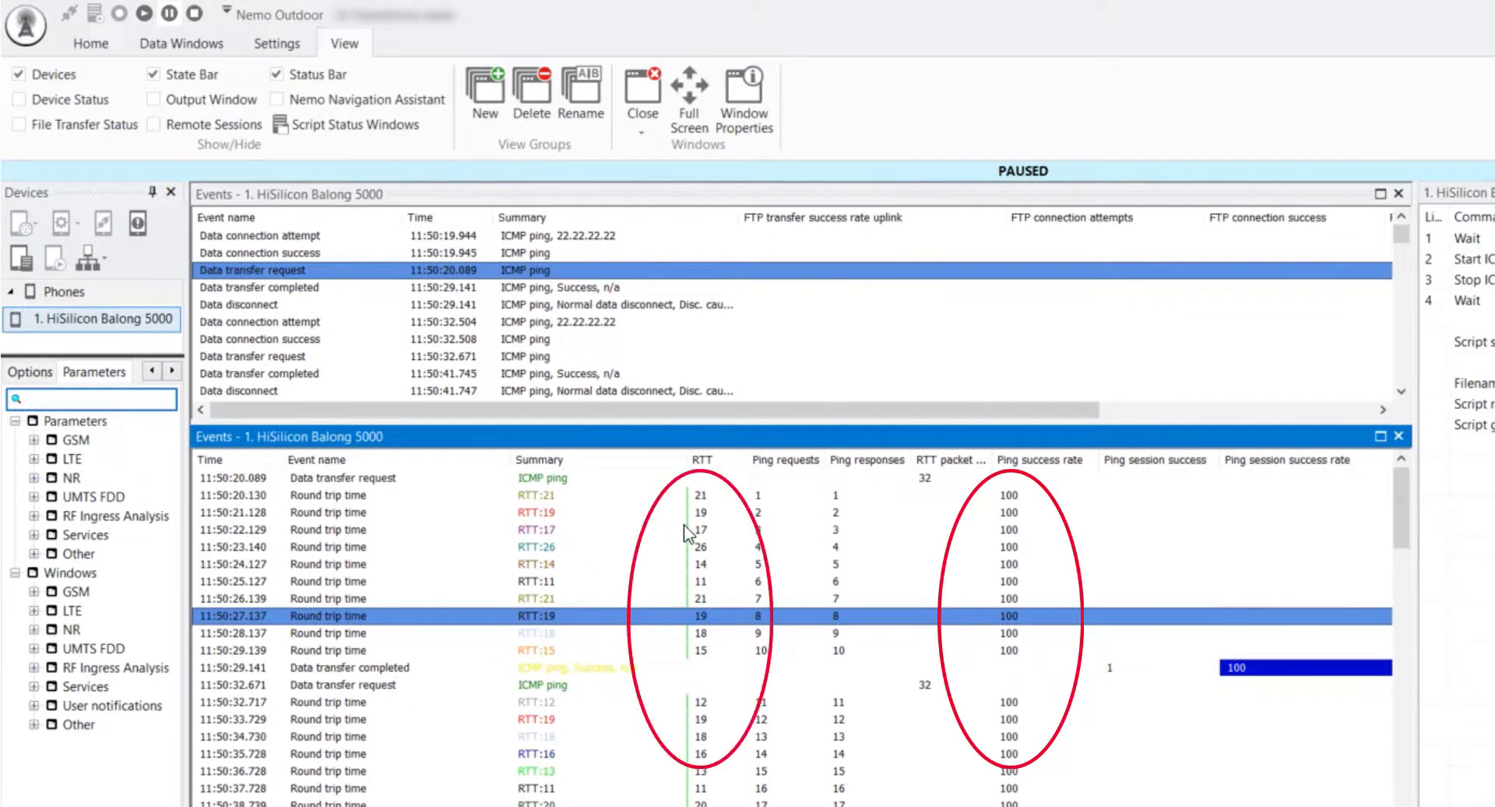
Inspect the next ping data transfer request and the later ping reply at 11:50:53.409 in the Events table.
left_click(327, 788)
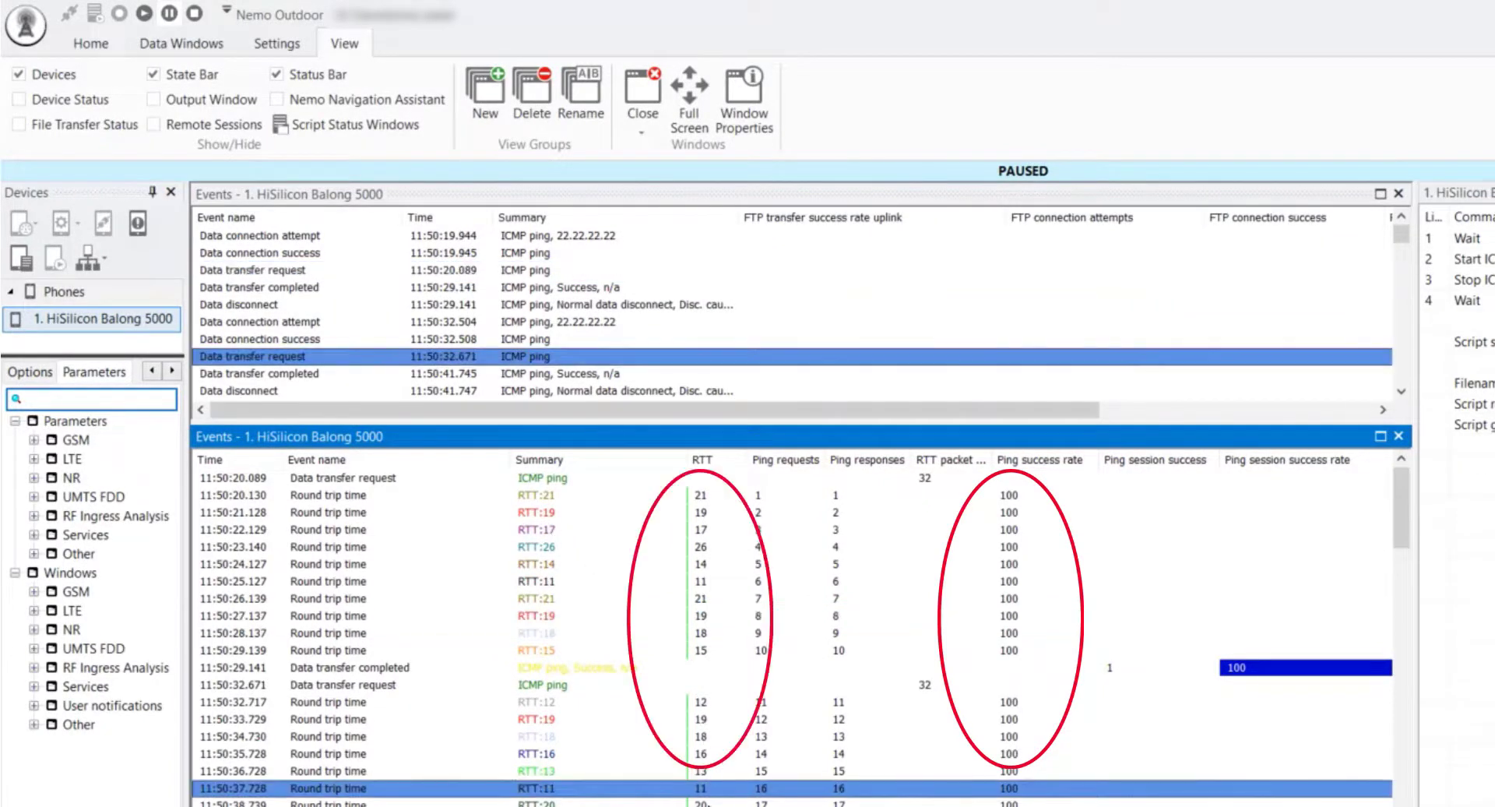
left_click(698, 774)
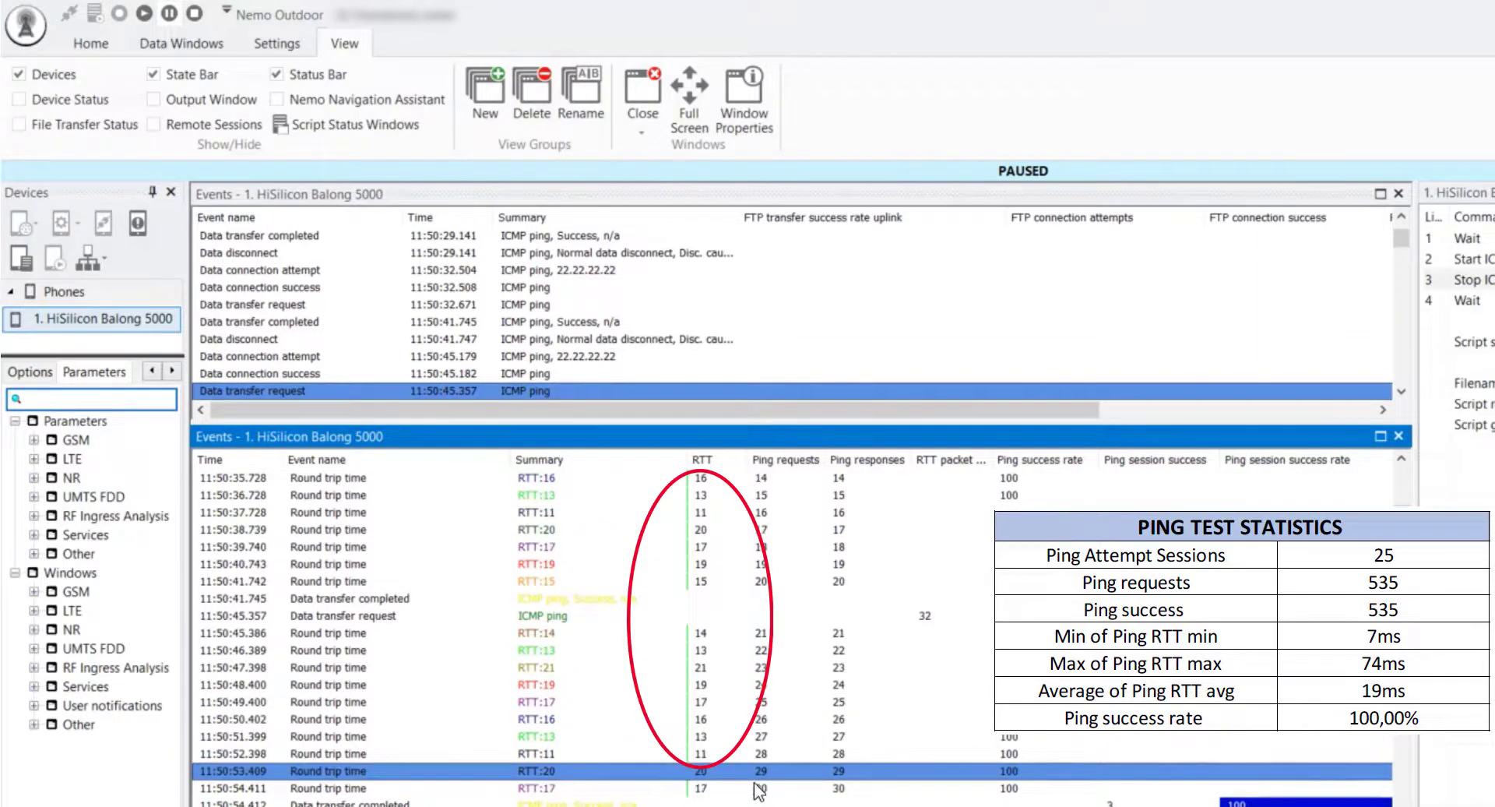